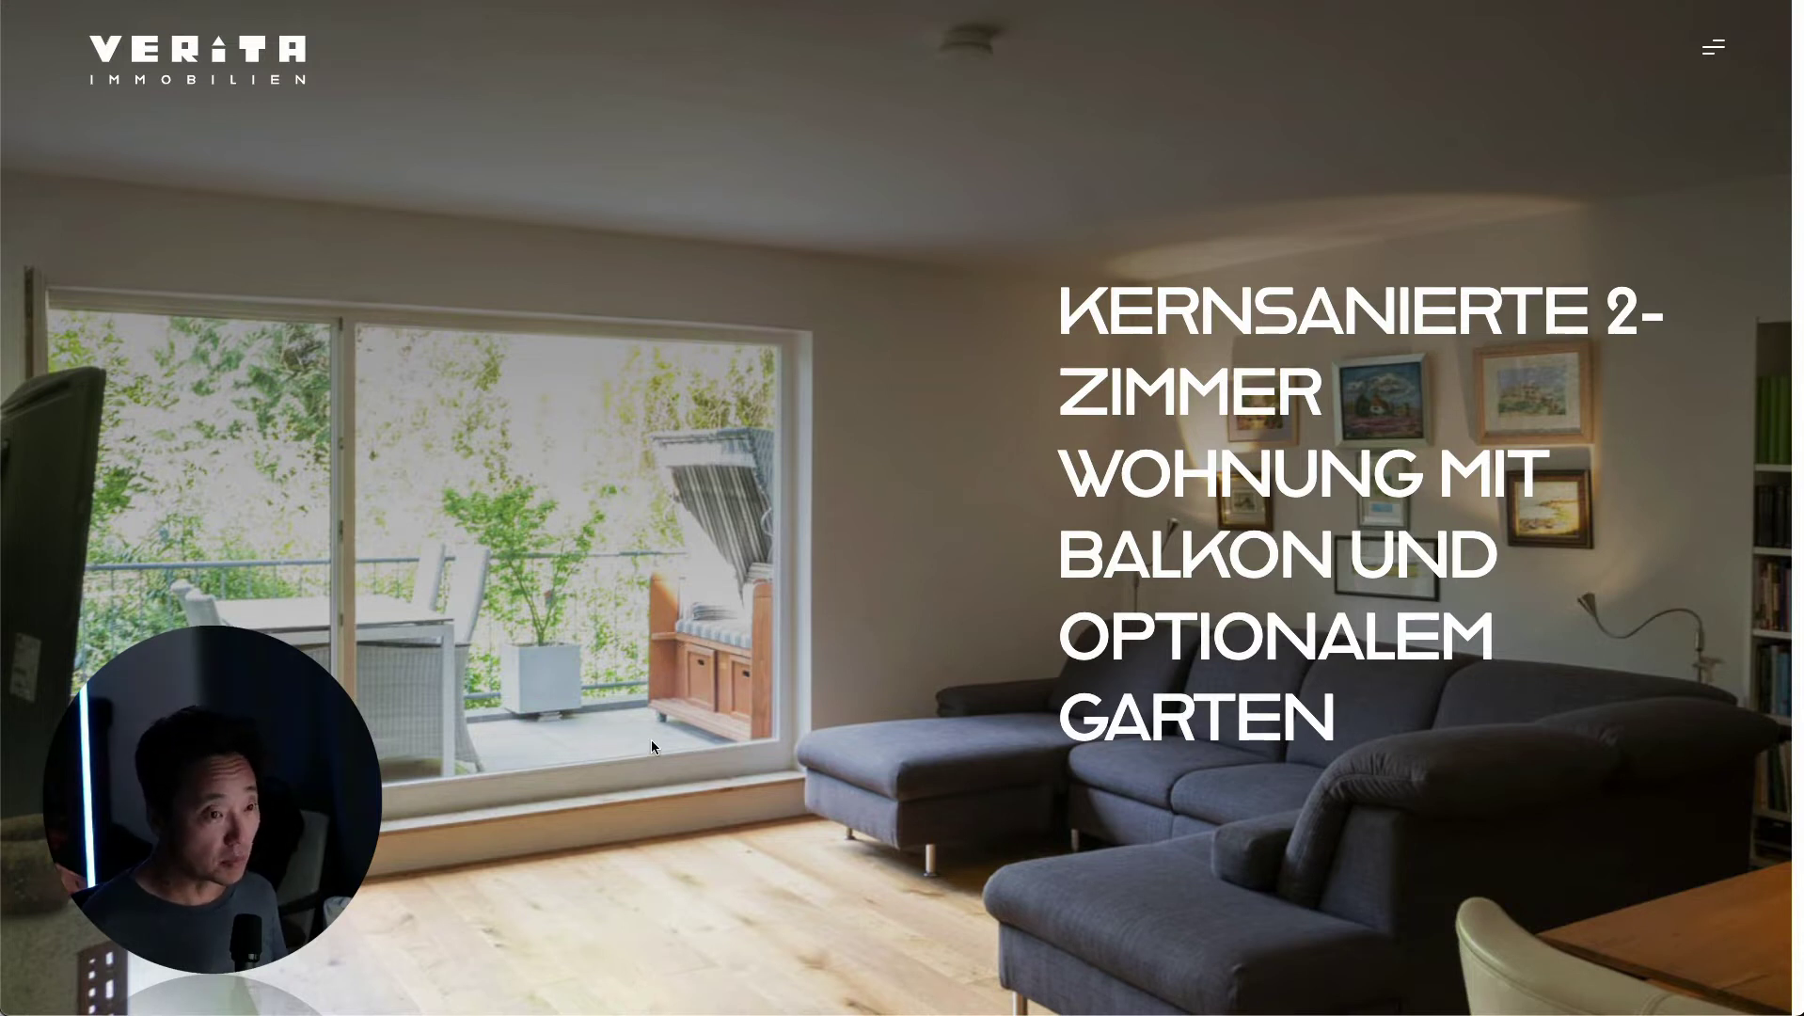
Scroll the listing page down to the 'Mehr Informationen über dieses Objekt anfordern' contact form.
scroll(652, 742, "down", 1)
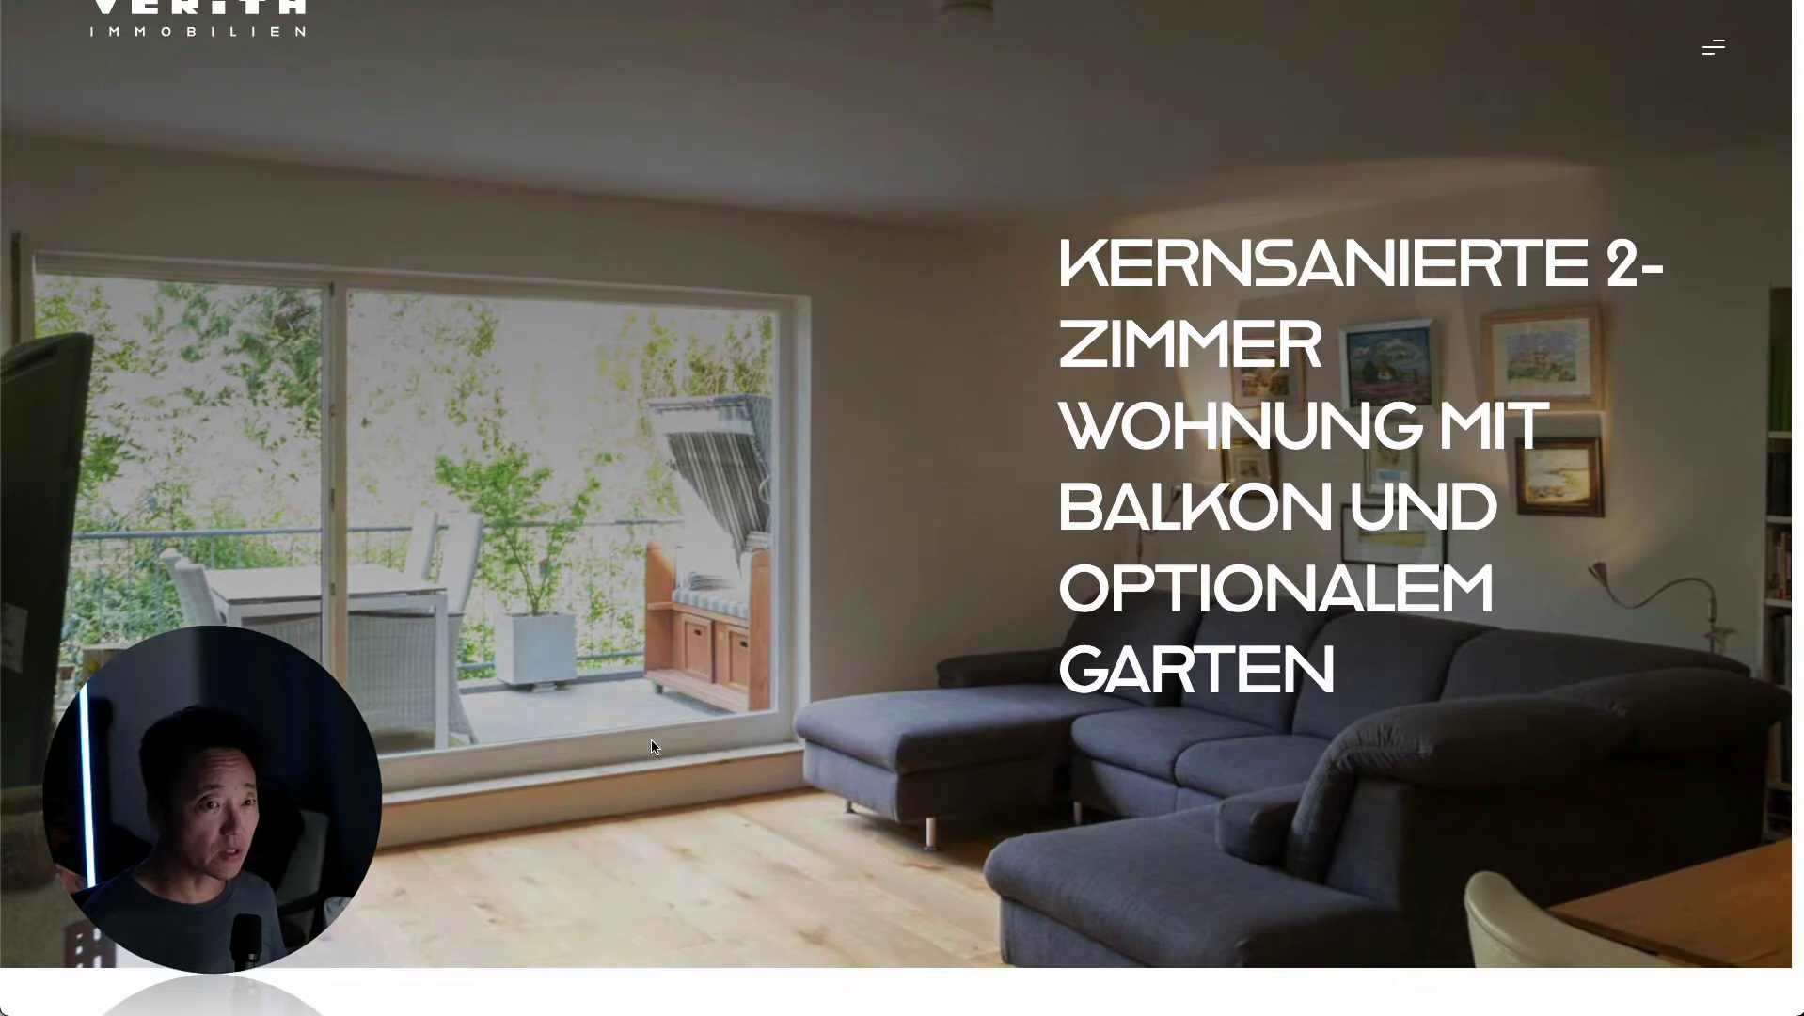
scroll(654, 746, "down", 5)
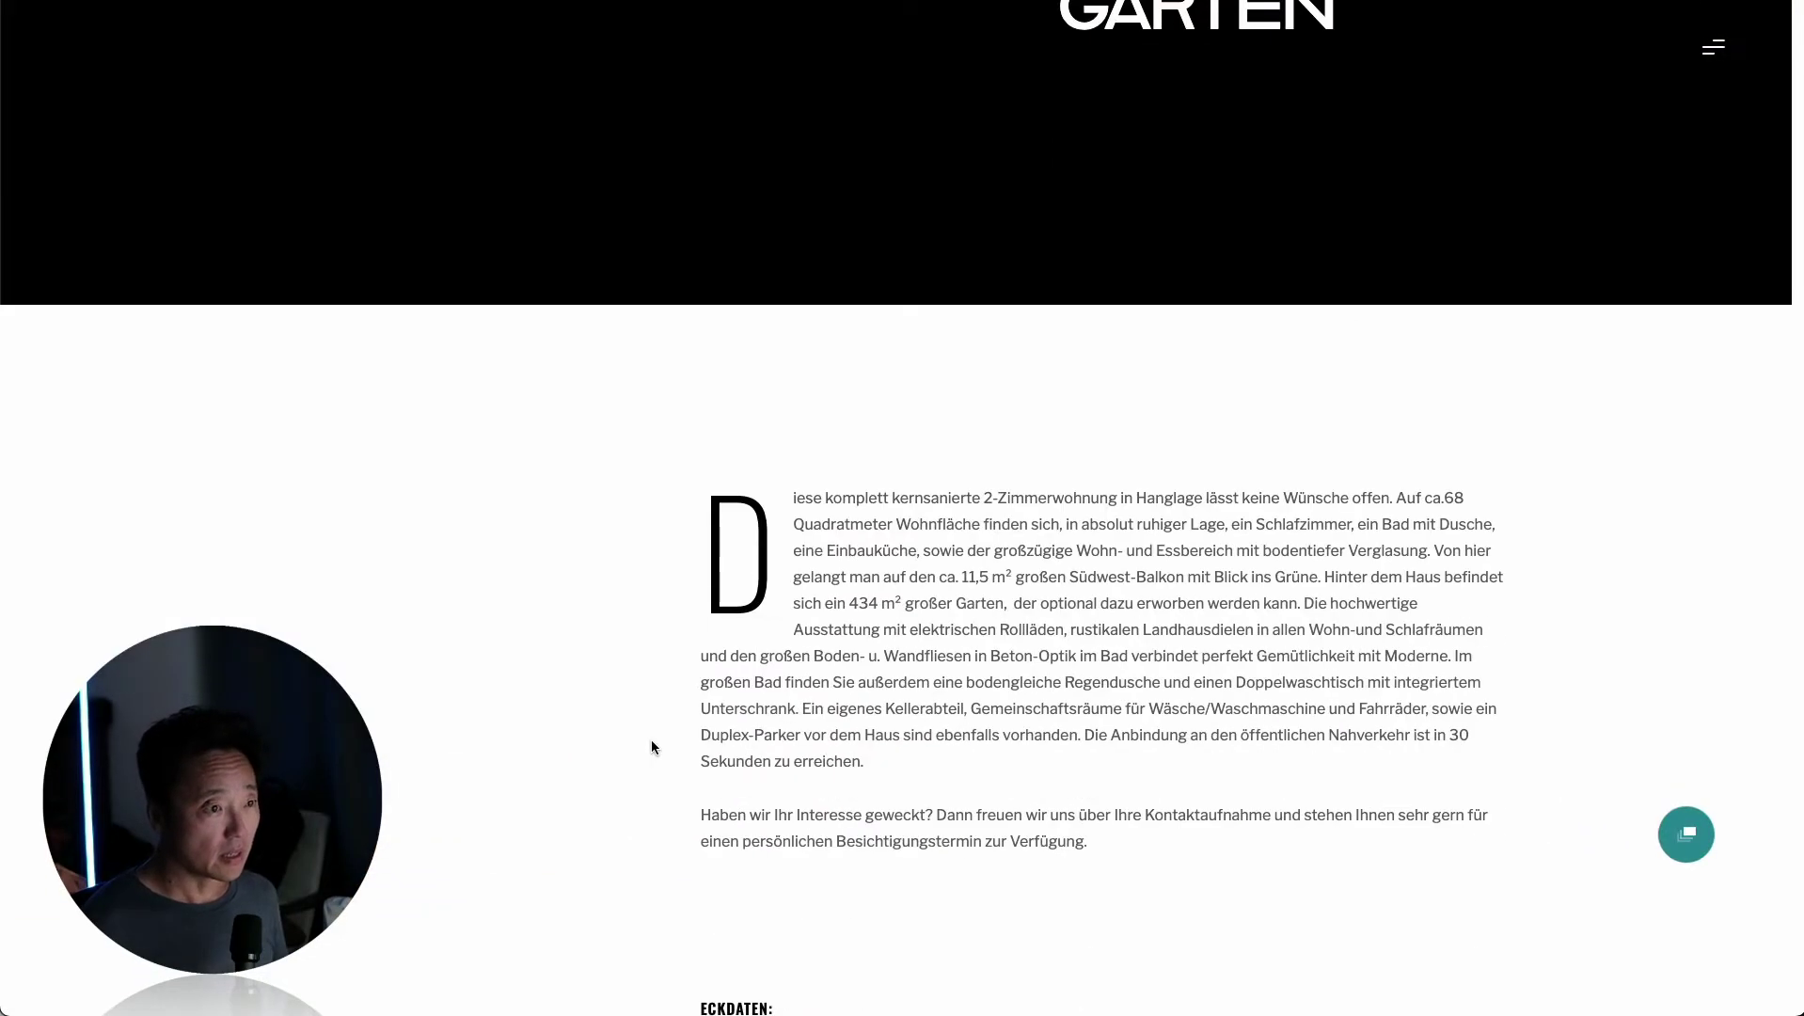
scroll(651, 740, "down", 10)
scroll(651, 740, "down", 13)
scroll(650, 743, "down", 20)
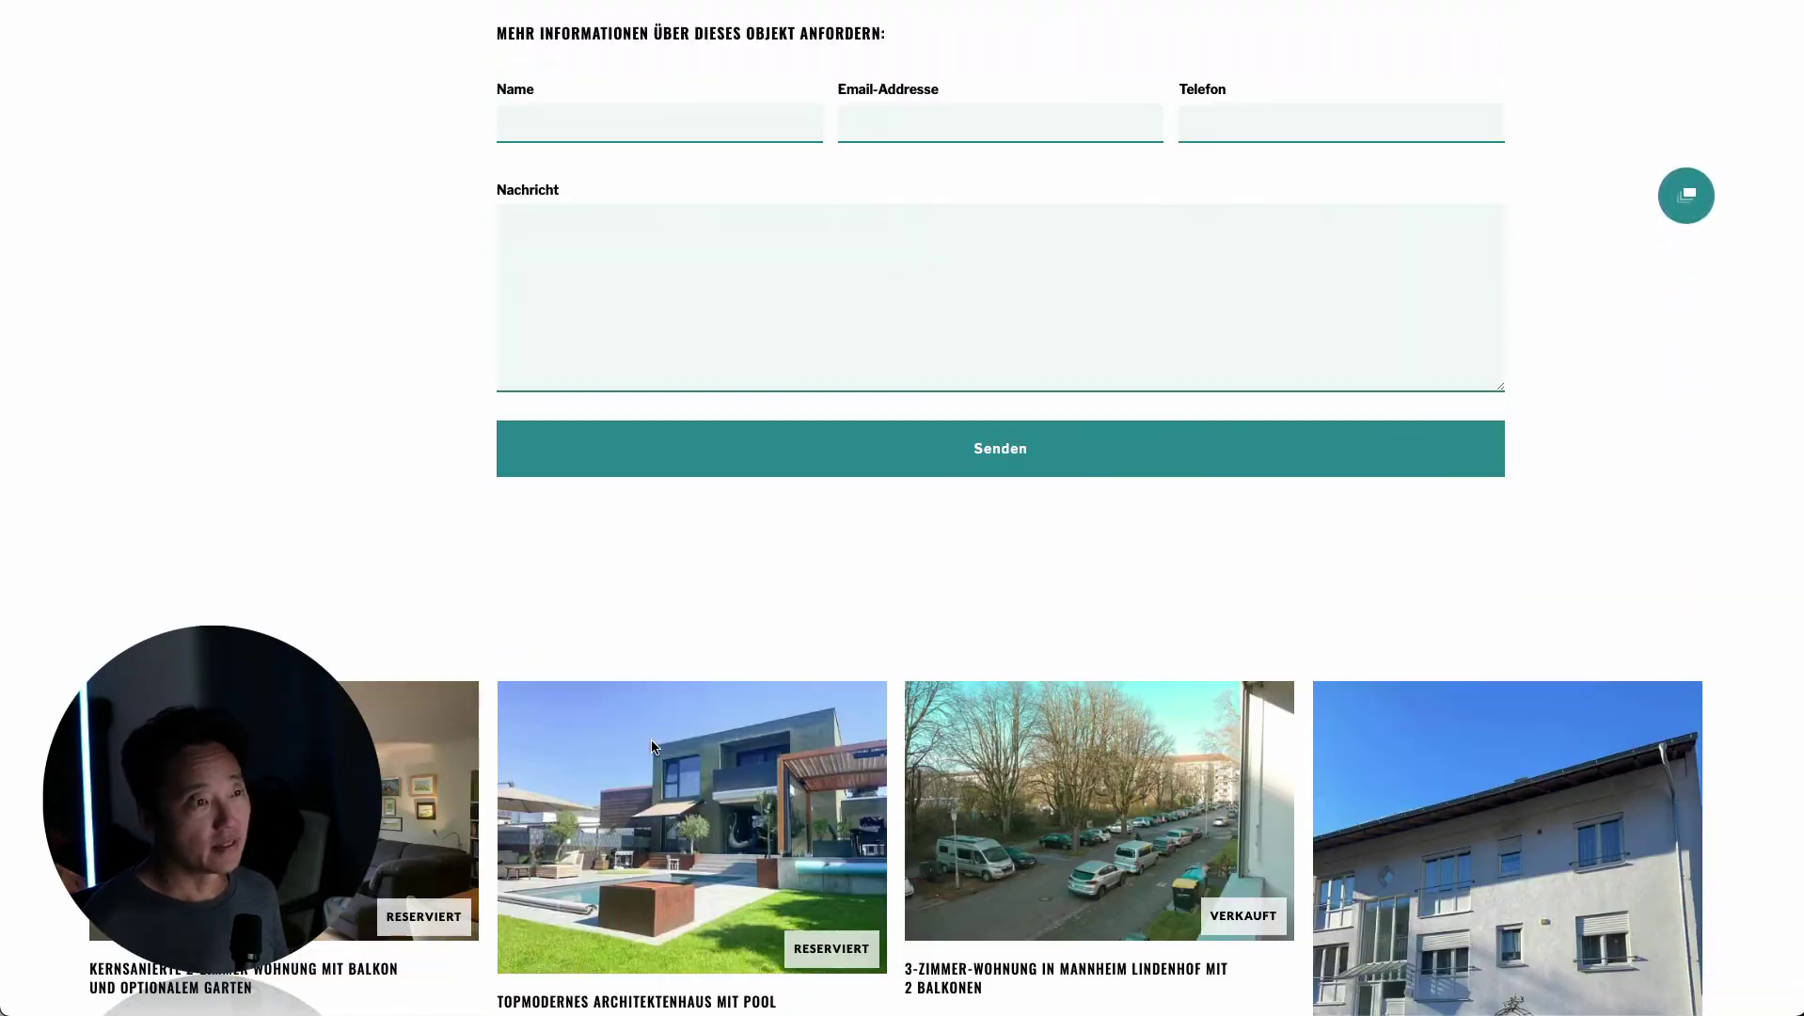
scroll(620, 643, "up", 3)
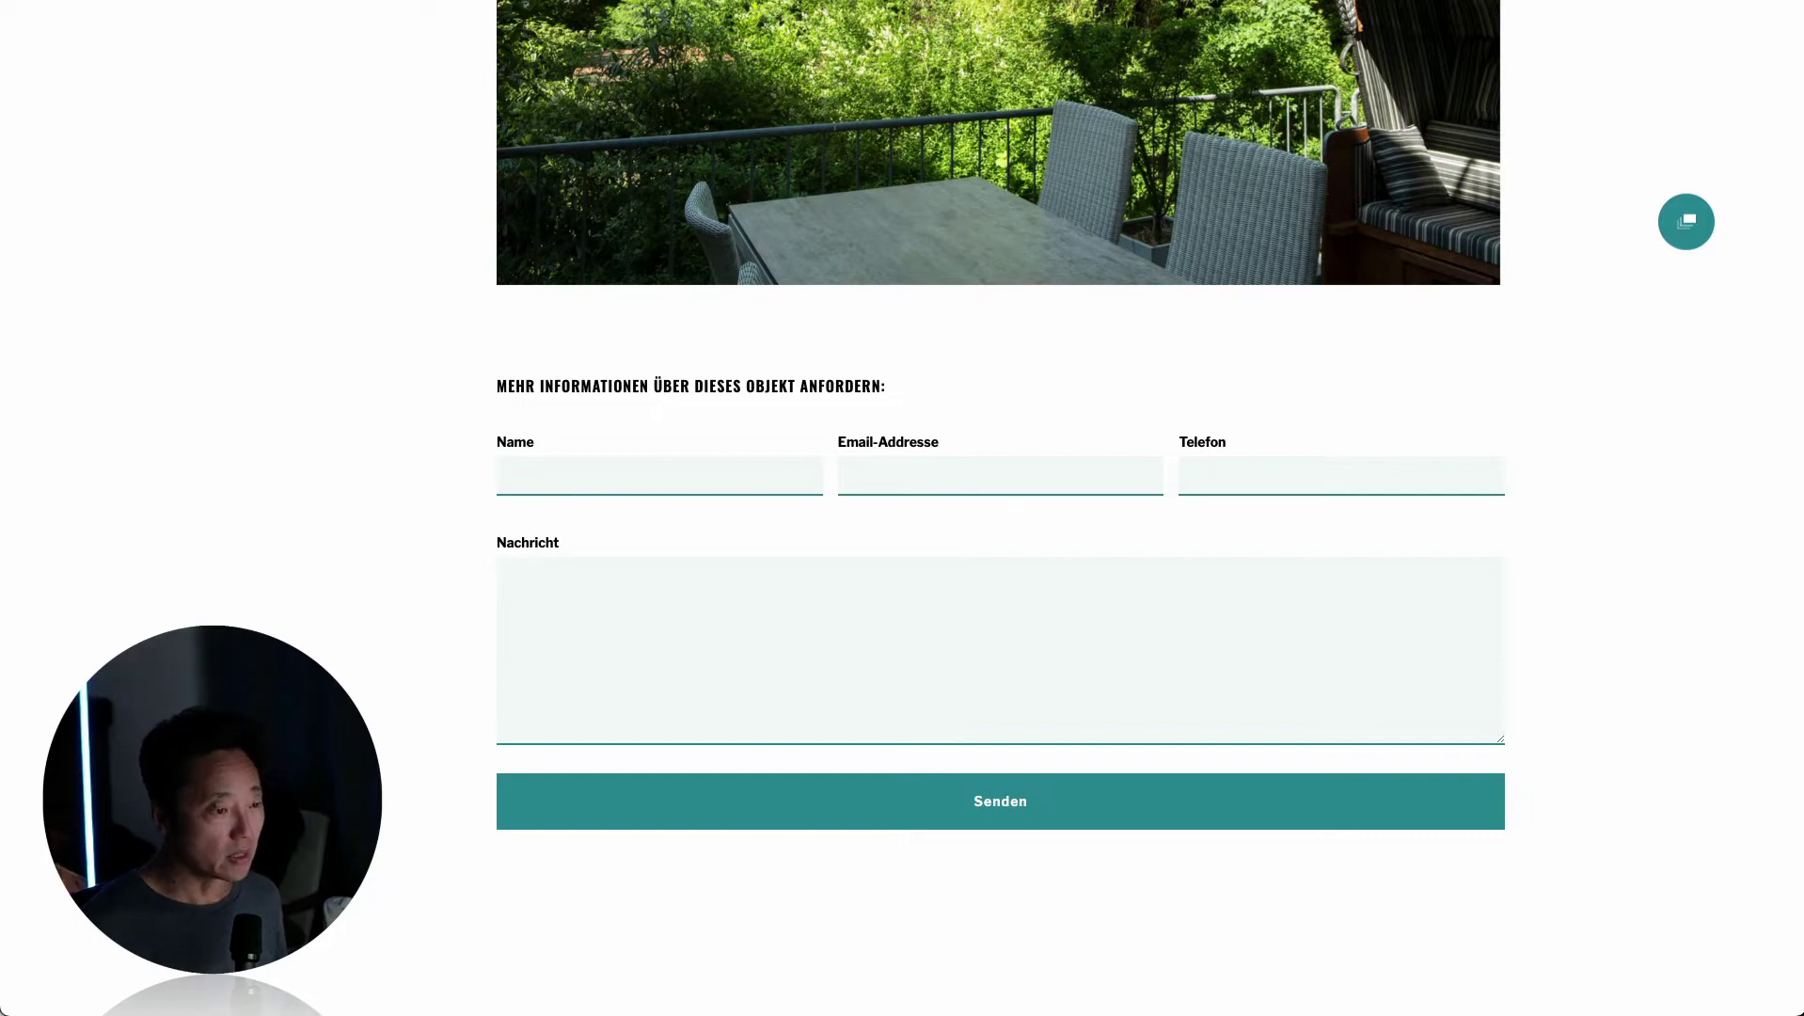
Enter a test name and e-mail, write 'I want more info about this property!' and send with Senden.
left_click(618, 473)
type("John Doe")
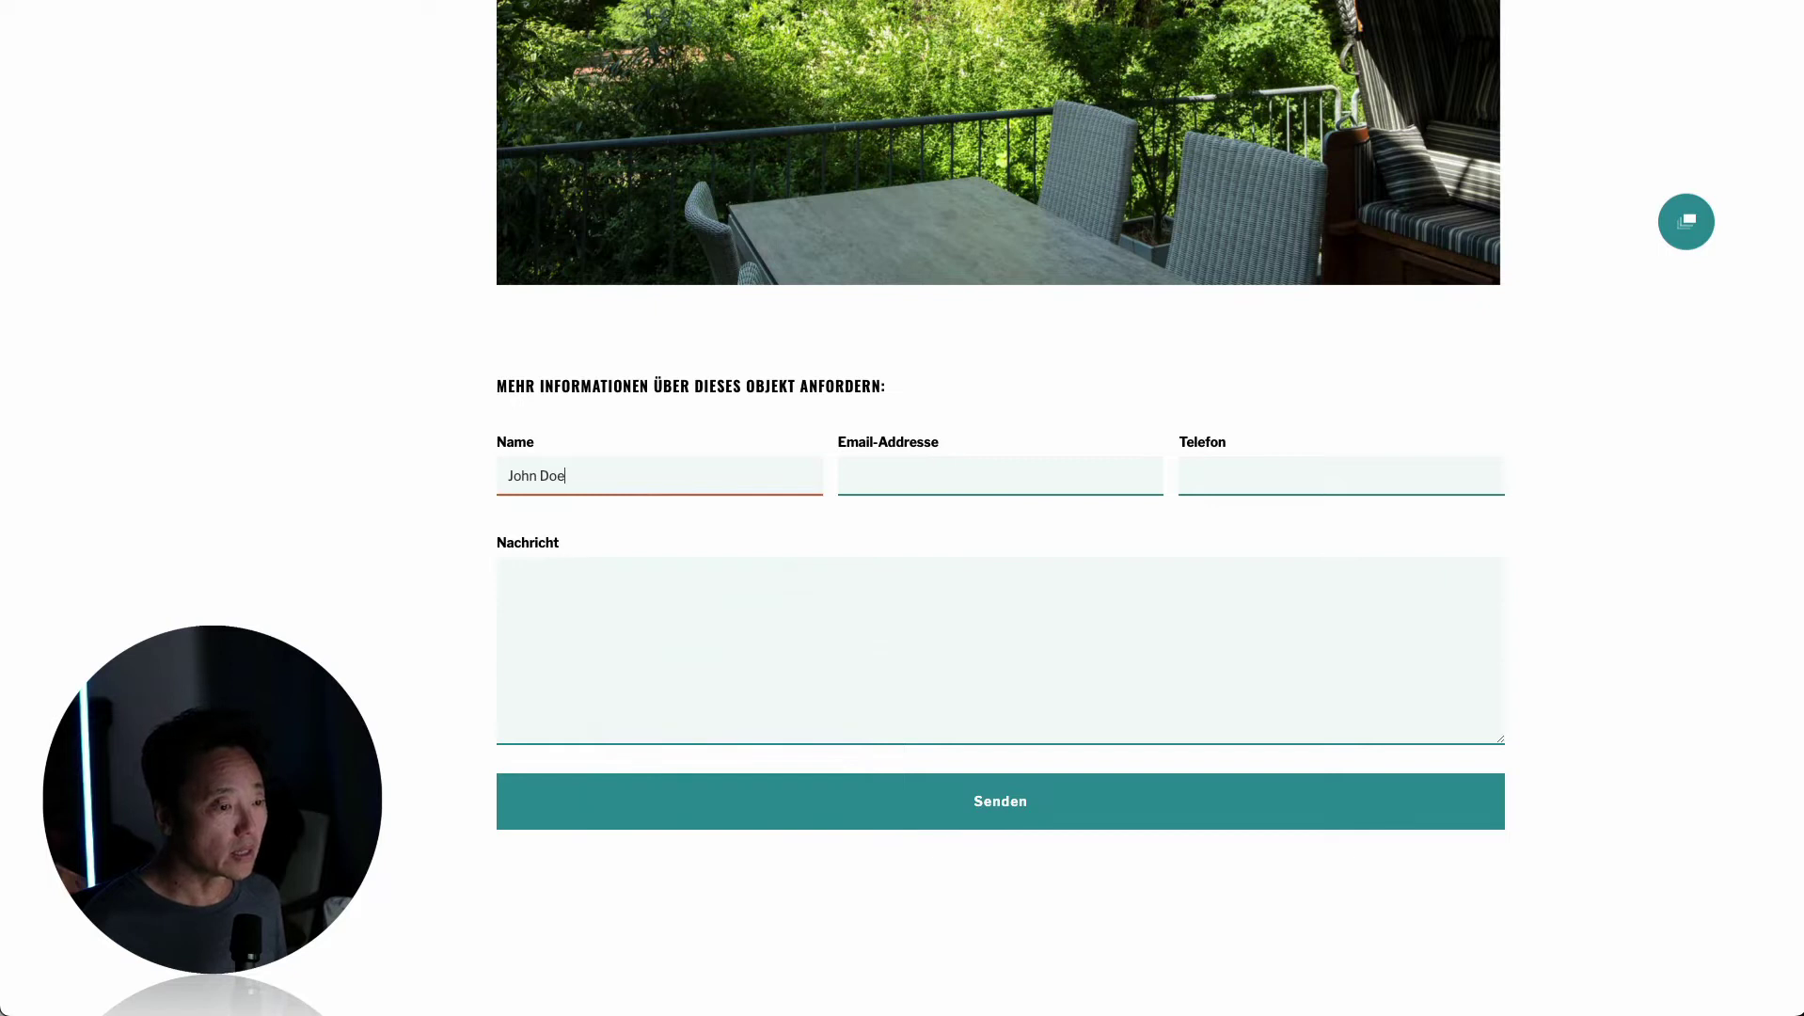
left_click(952, 475)
left_click(757, 587)
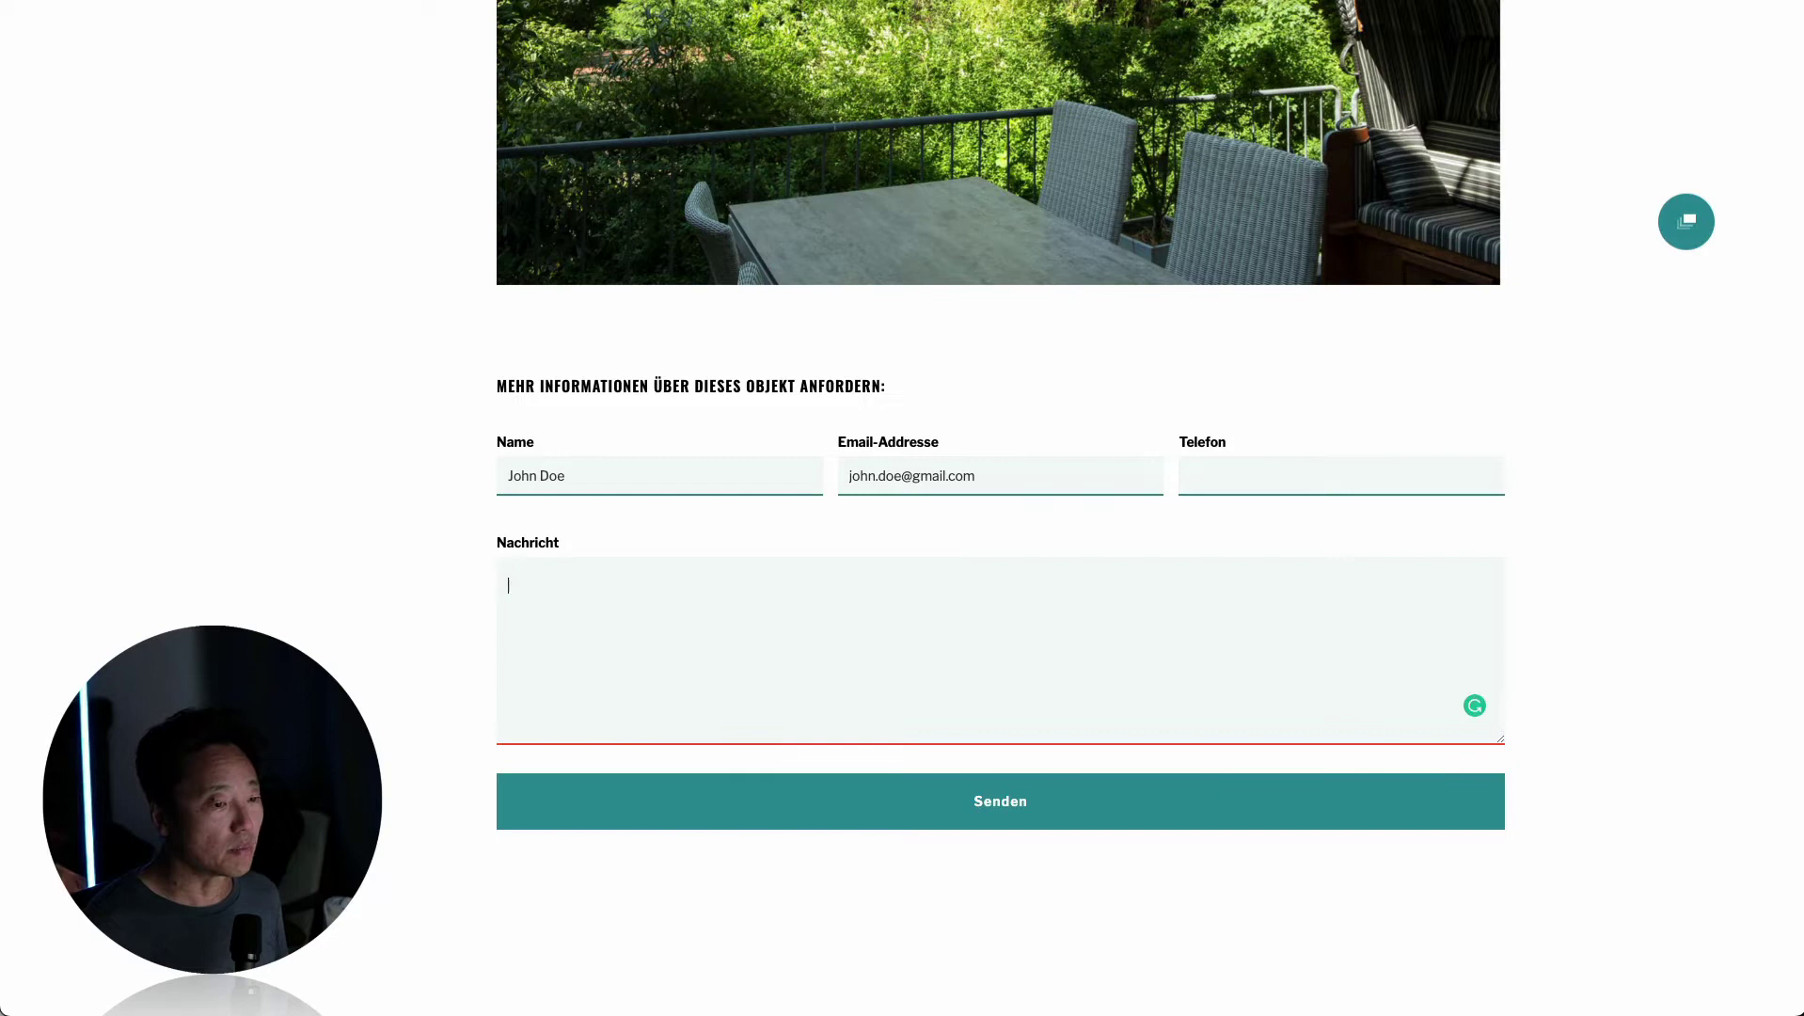
type("I want more info about this property!")
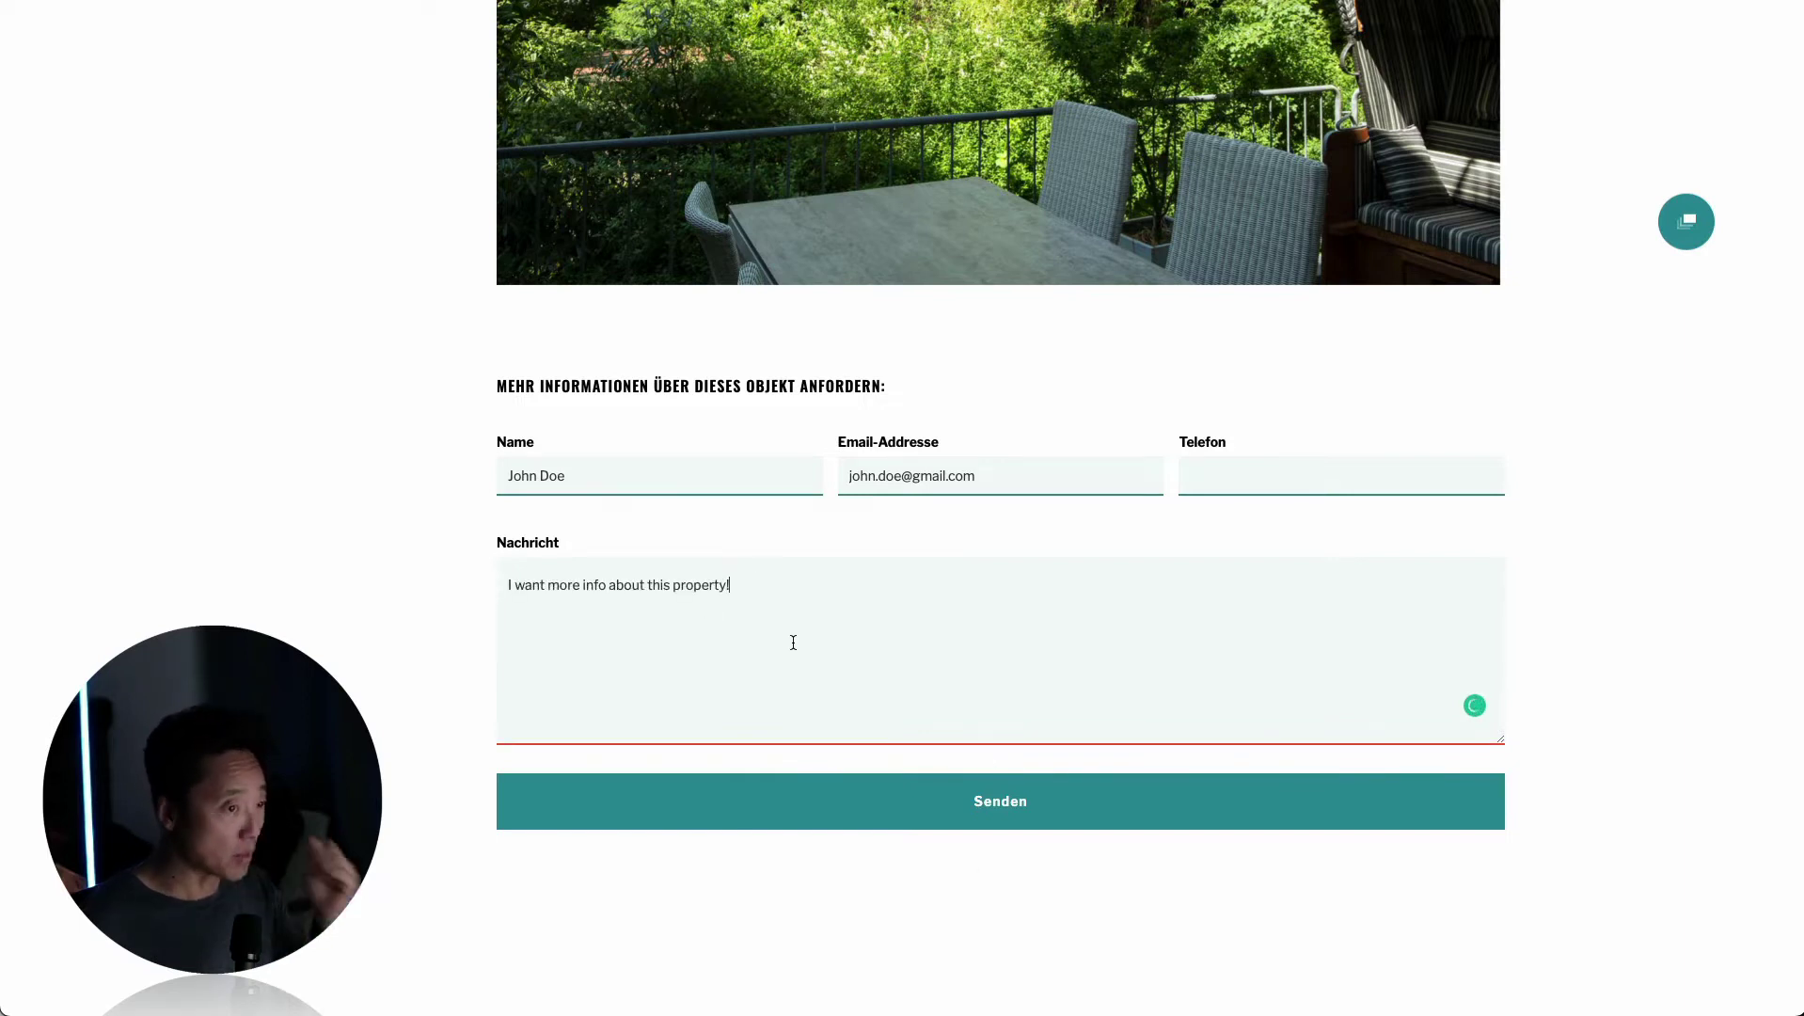
left_click(1003, 816)
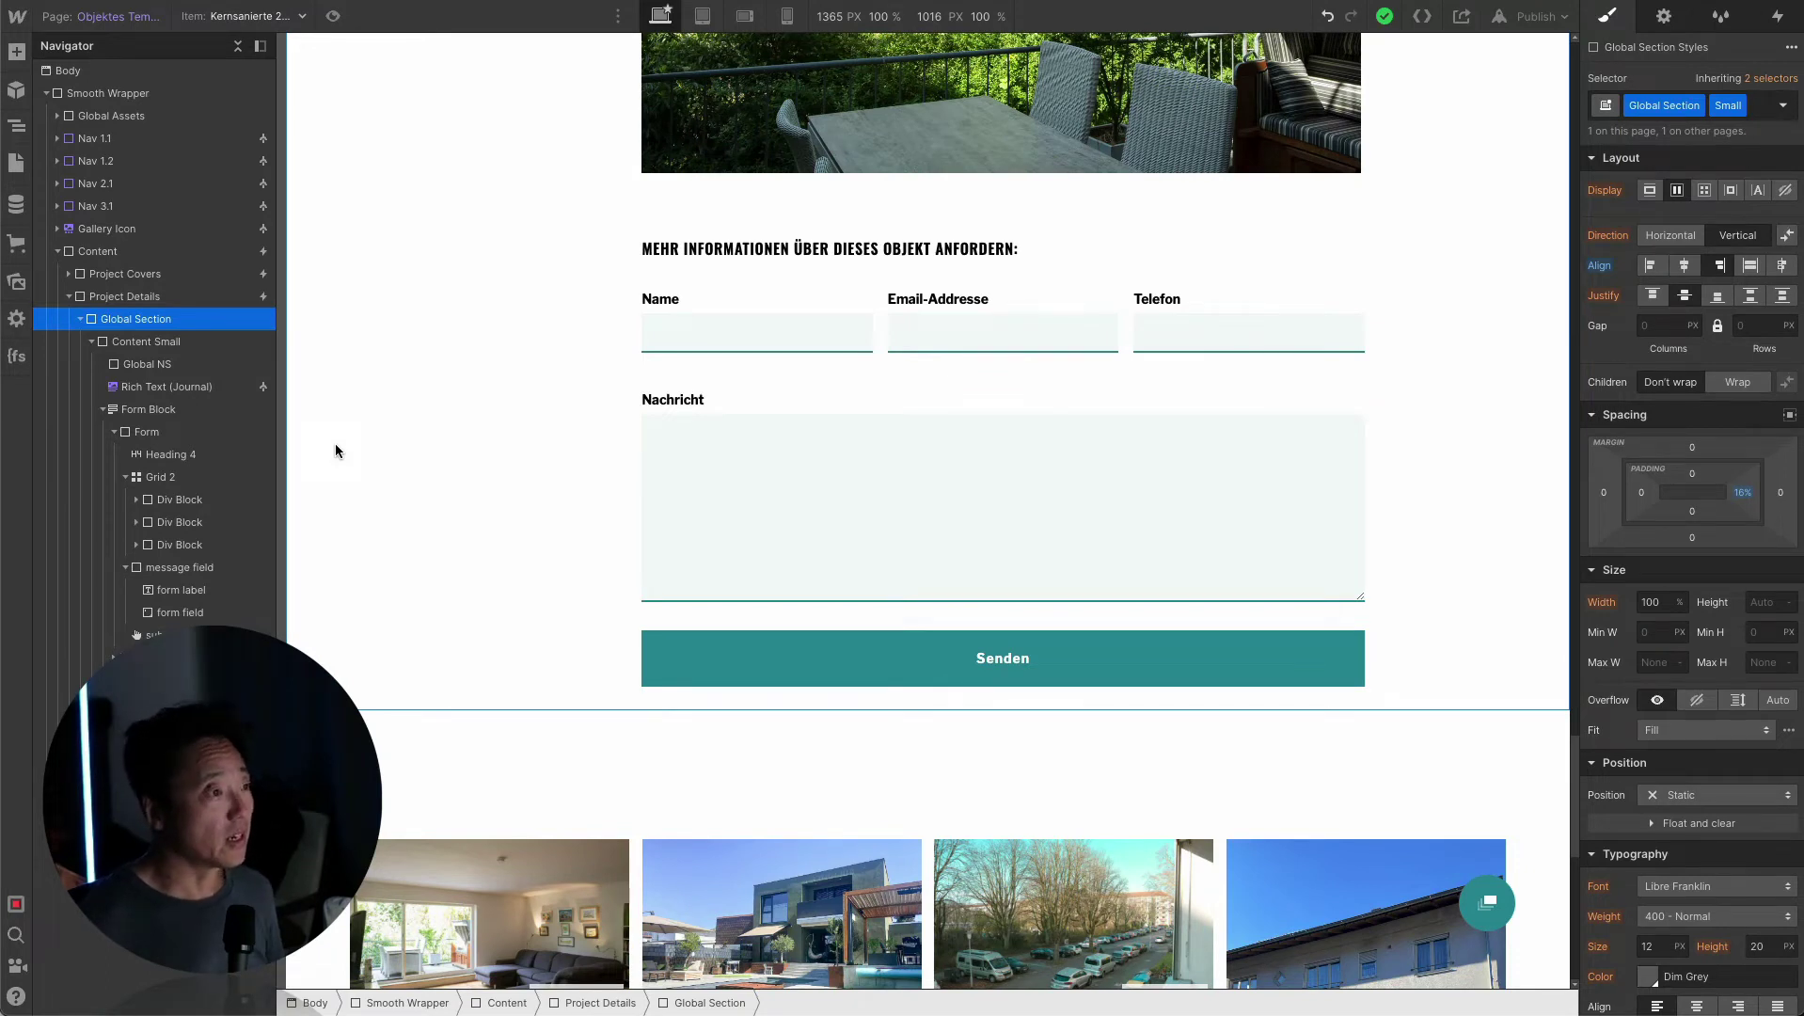
Select the Form inside the form block in the Navigator and insert an Embed element into it.
left_click(151, 410)
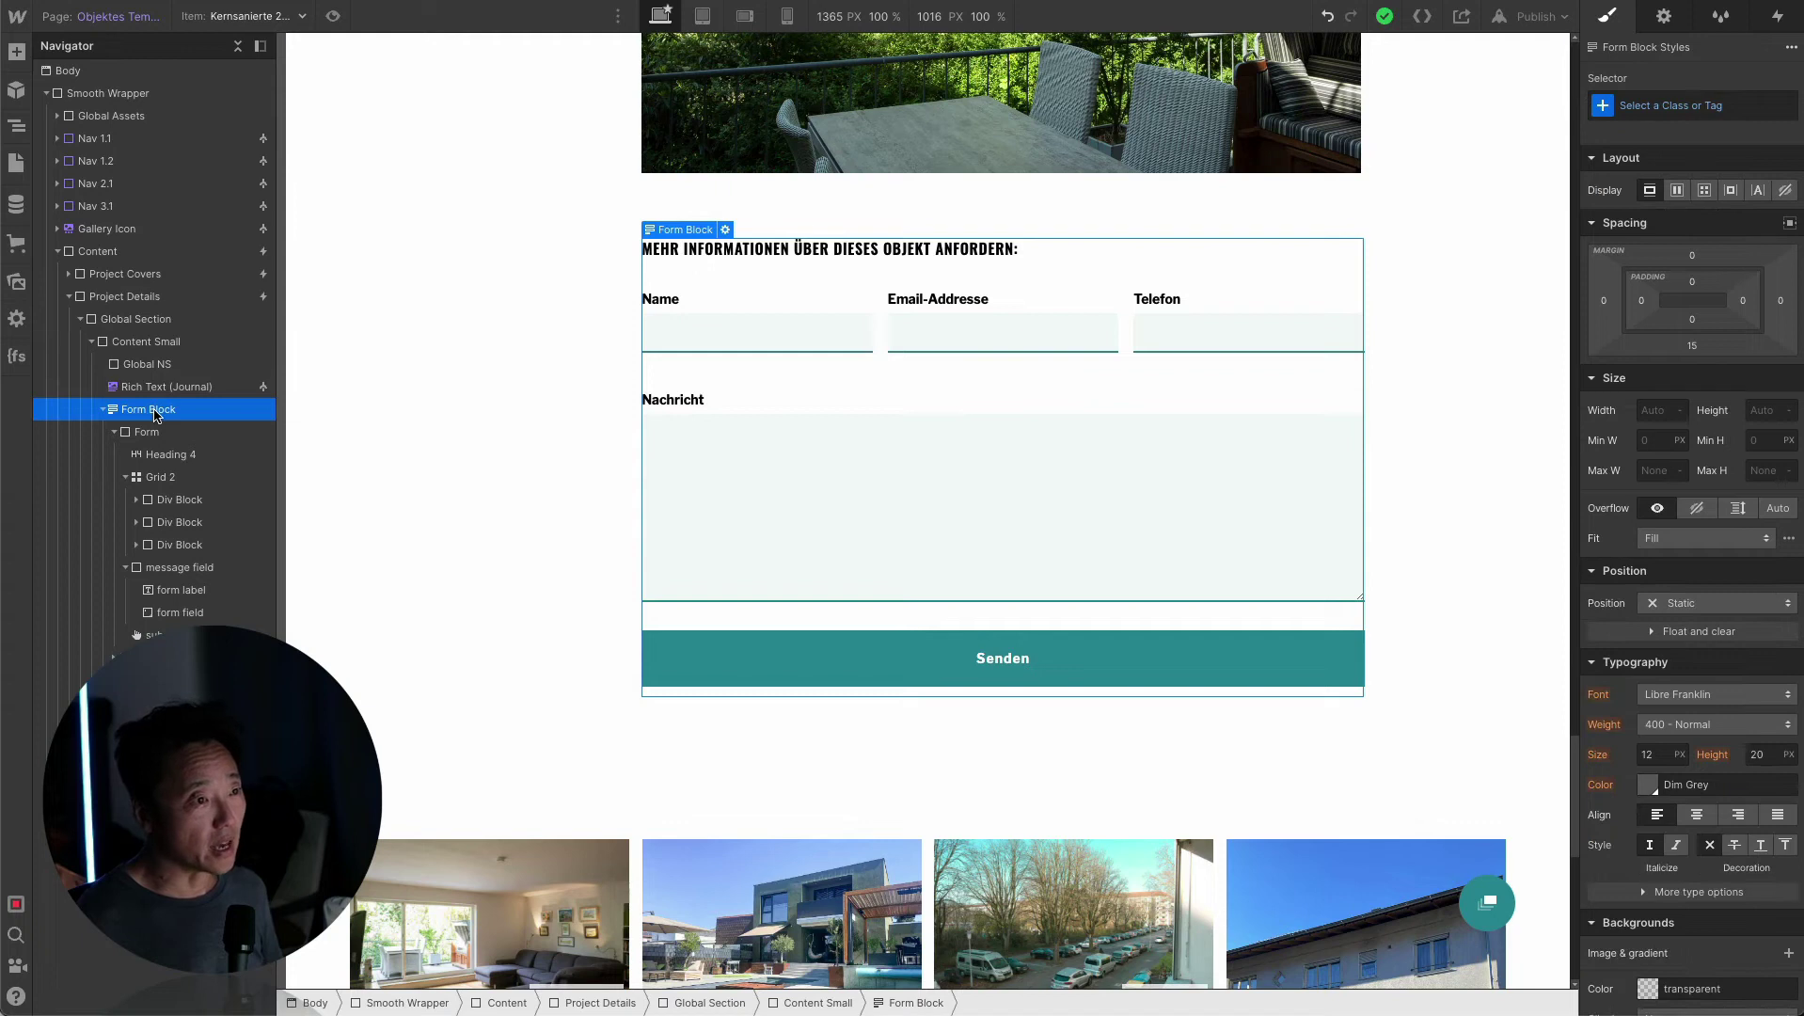
left_click(15, 54)
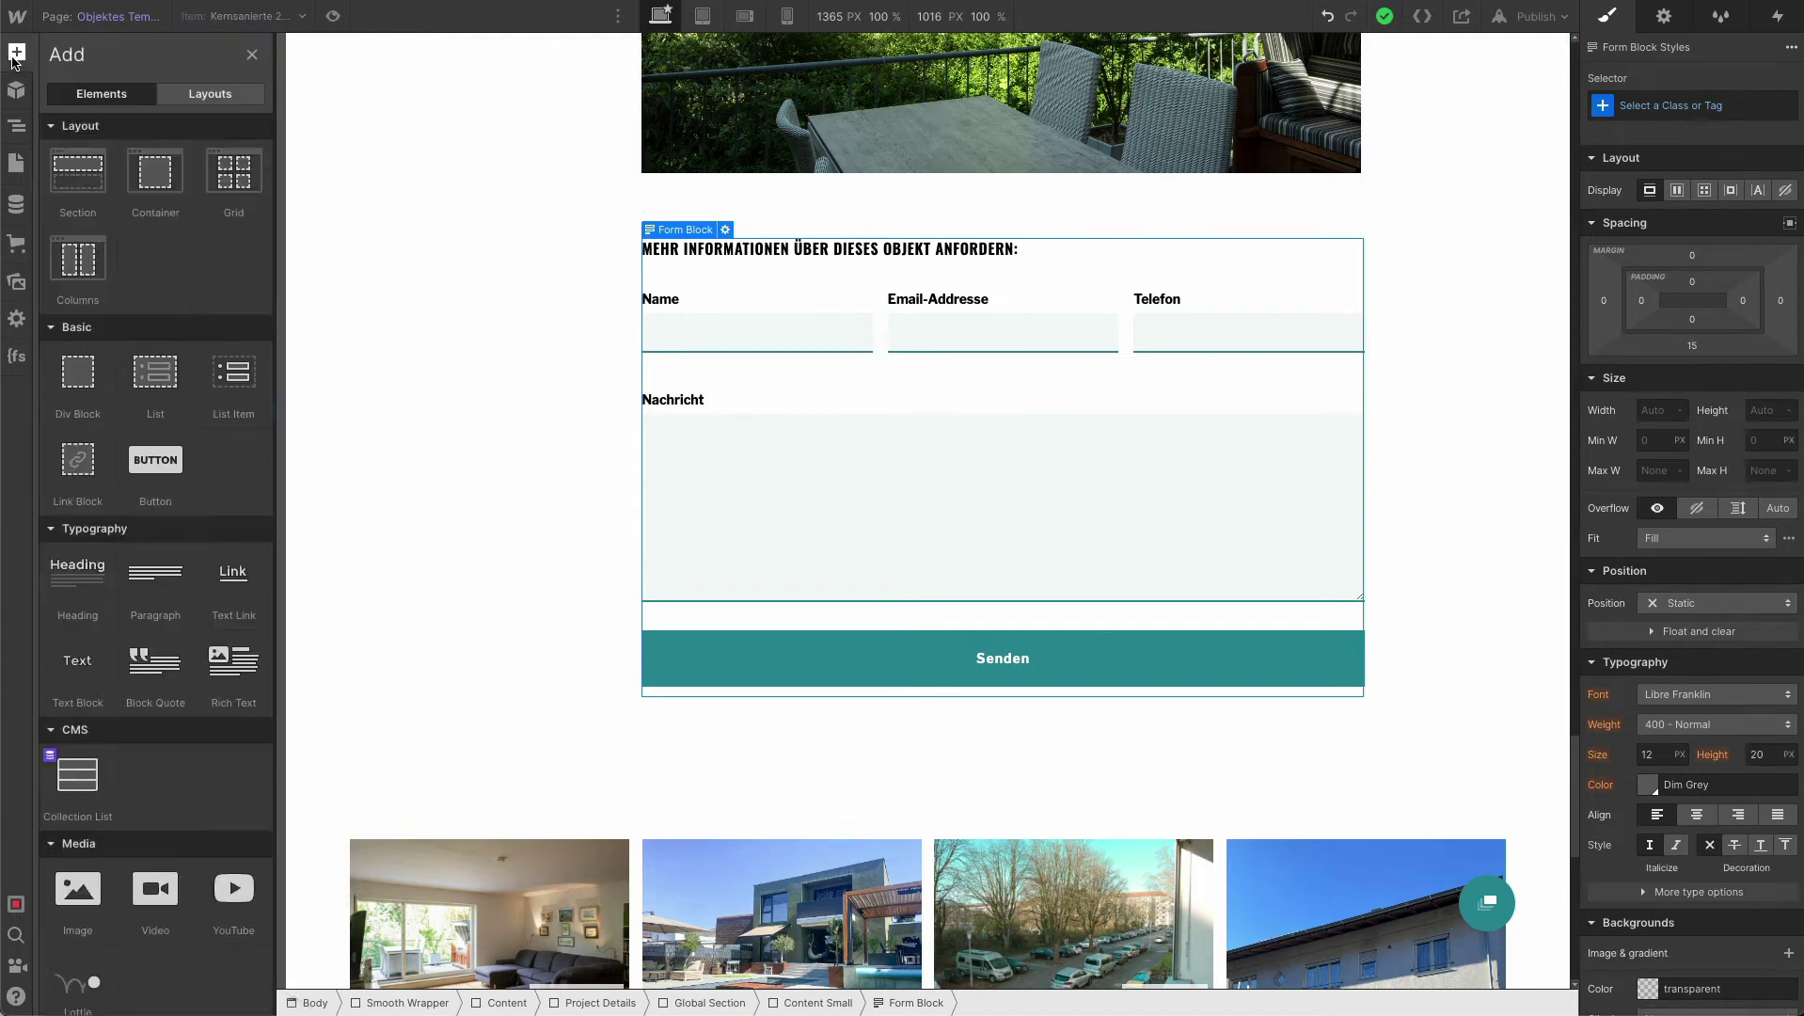
scroll(155, 659, "down", 5)
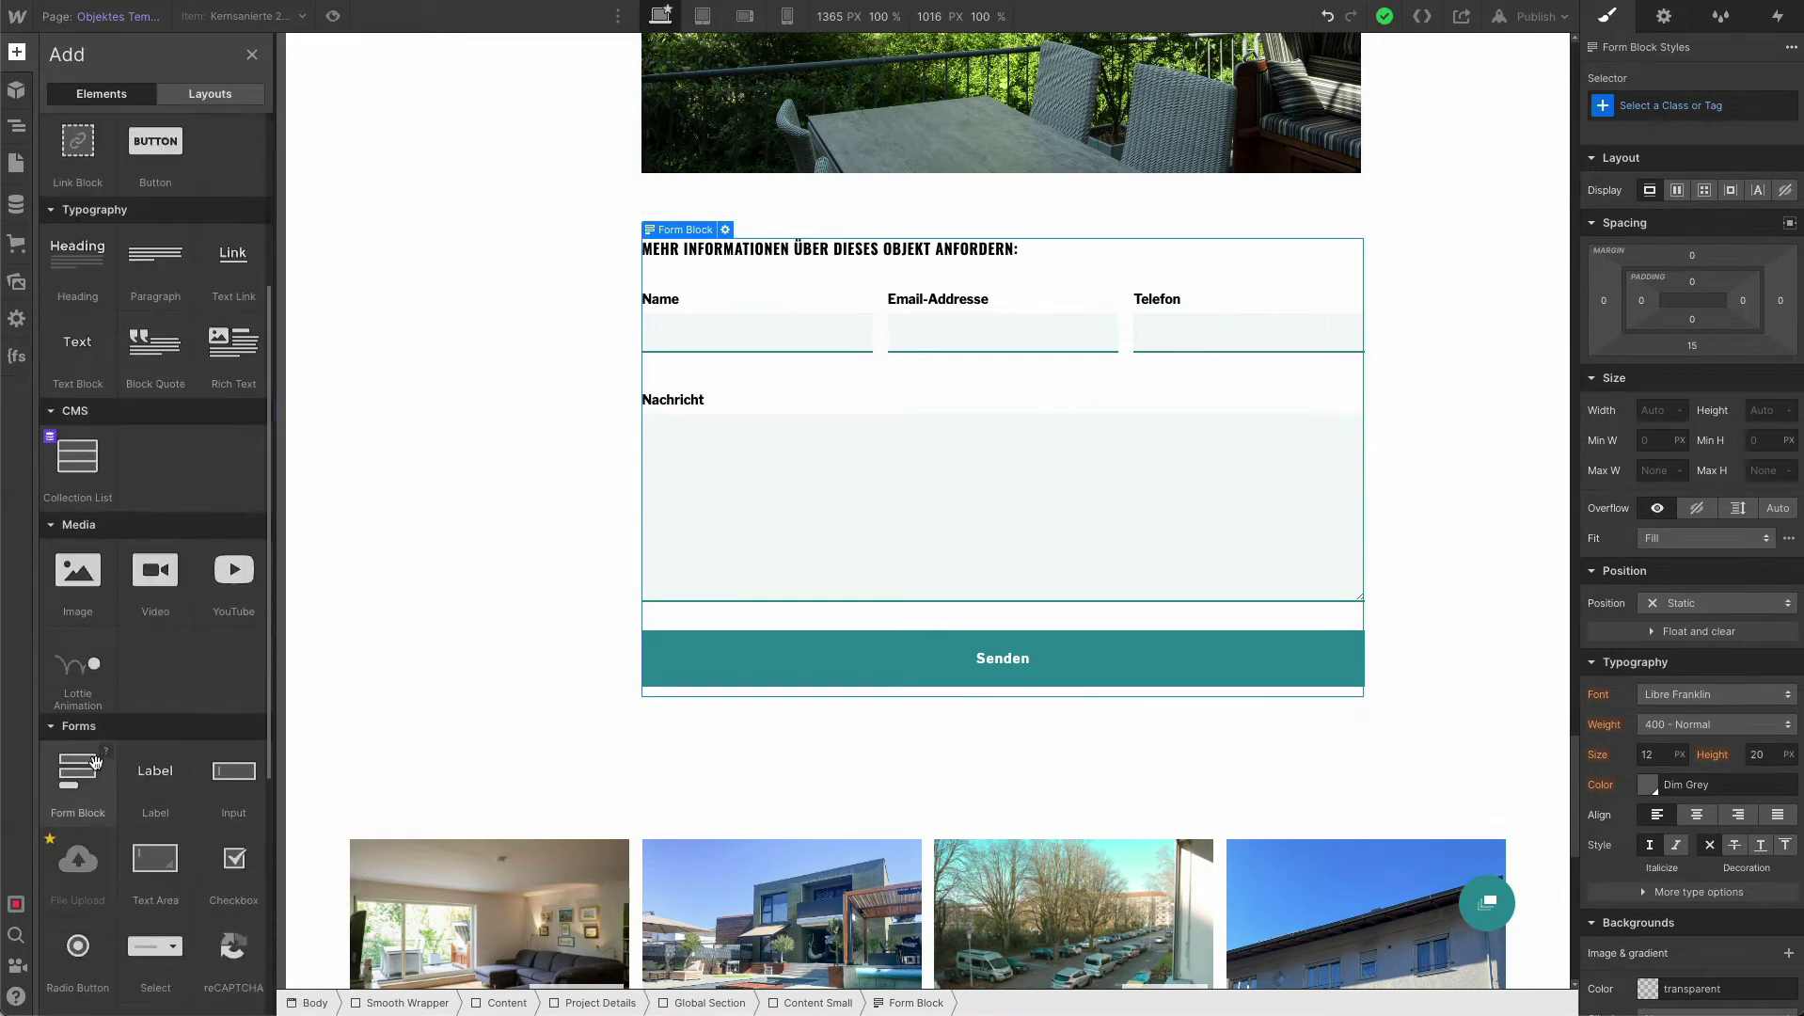
left_click(492, 544)
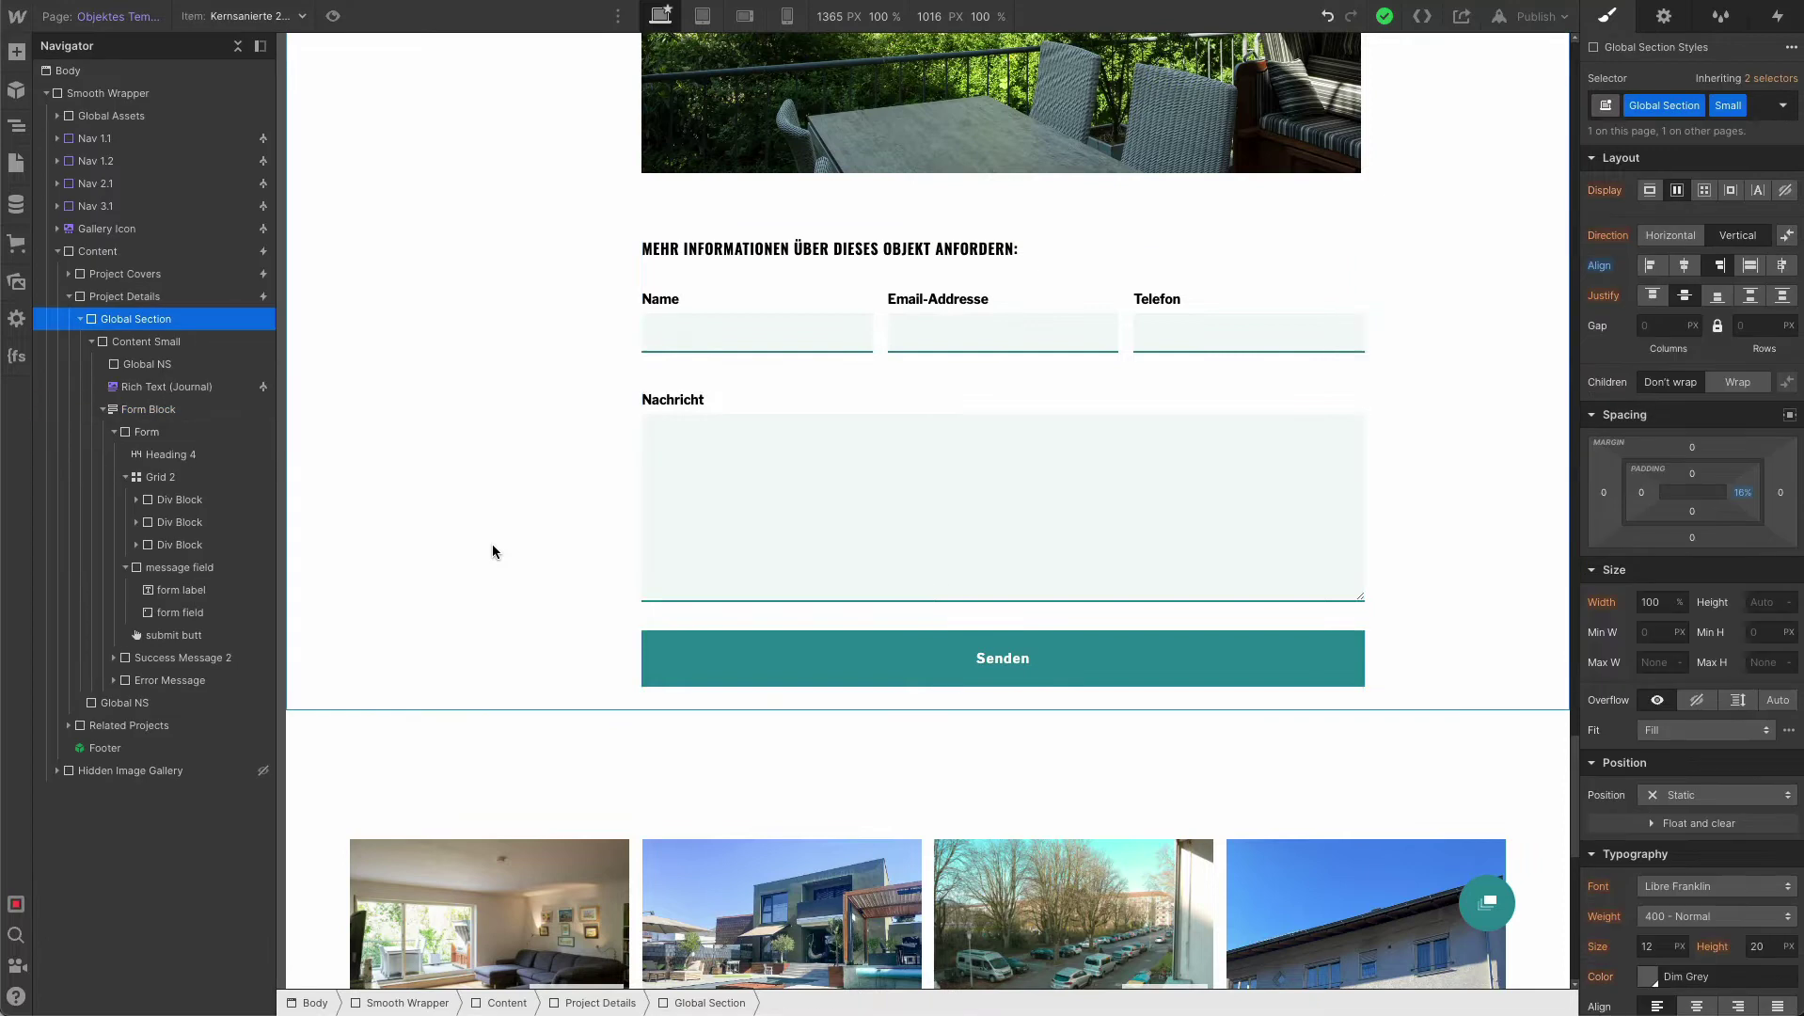
left_click(167, 434)
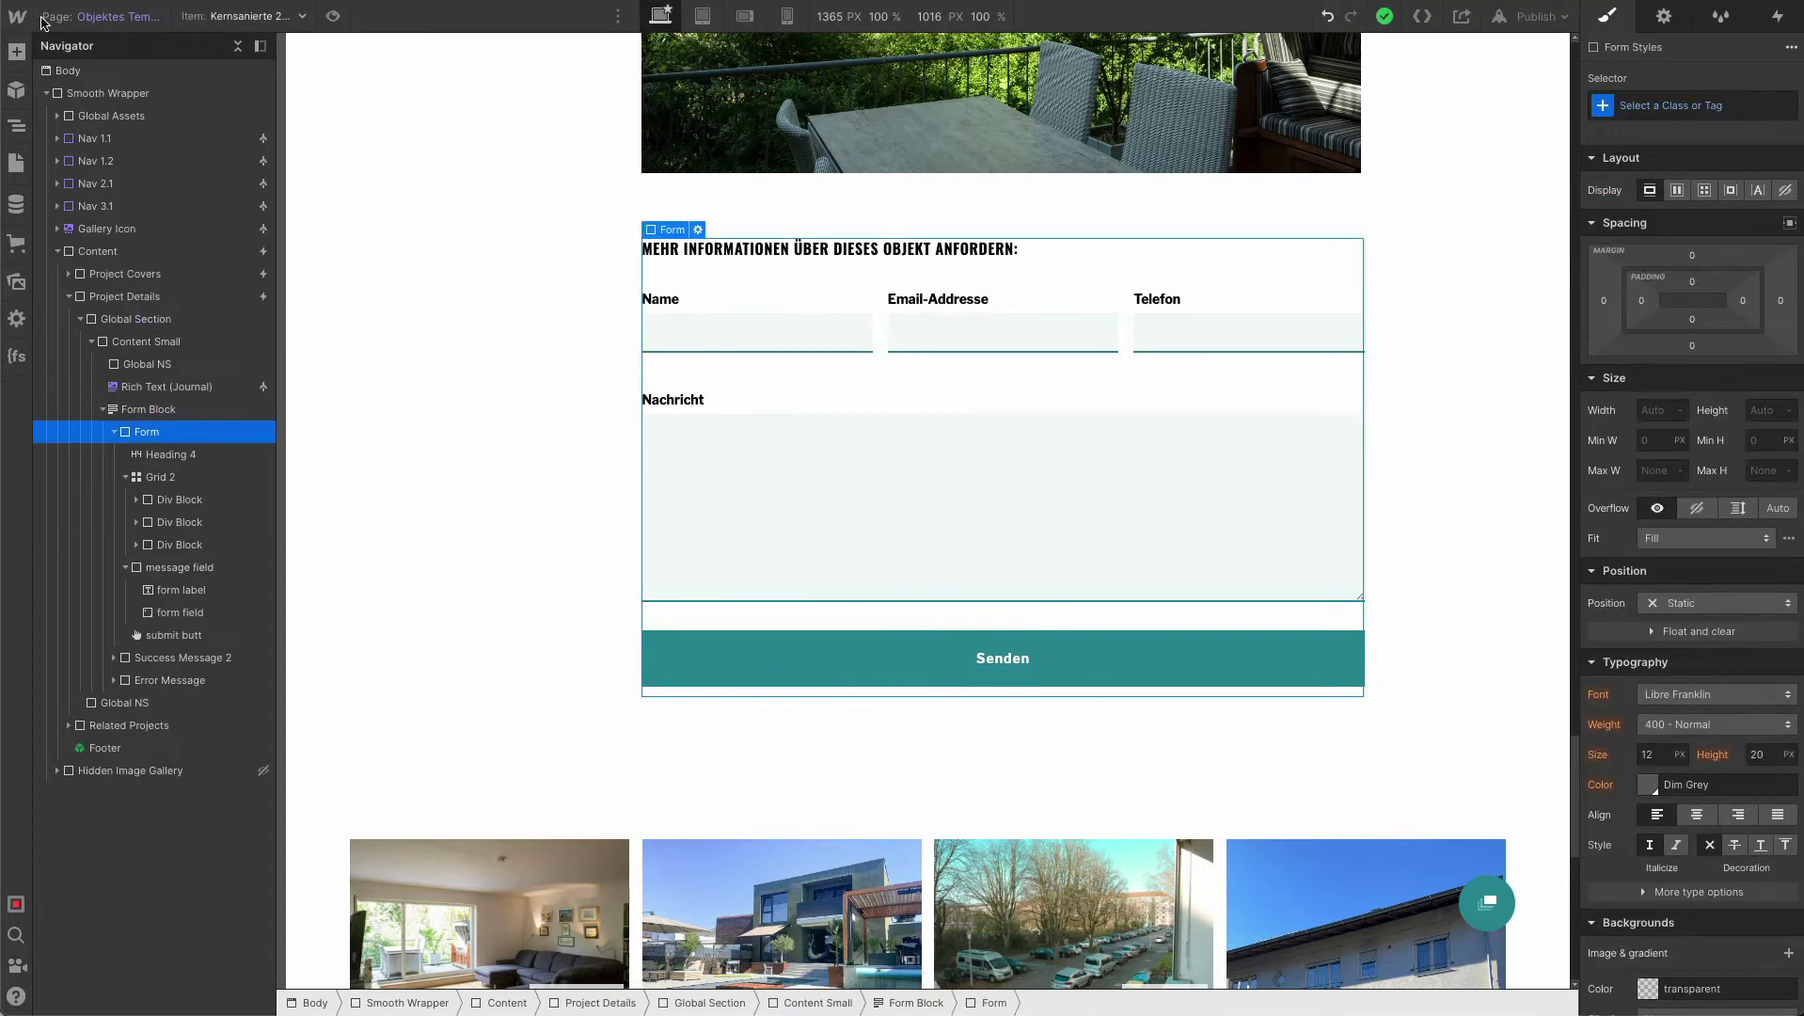
key("a")
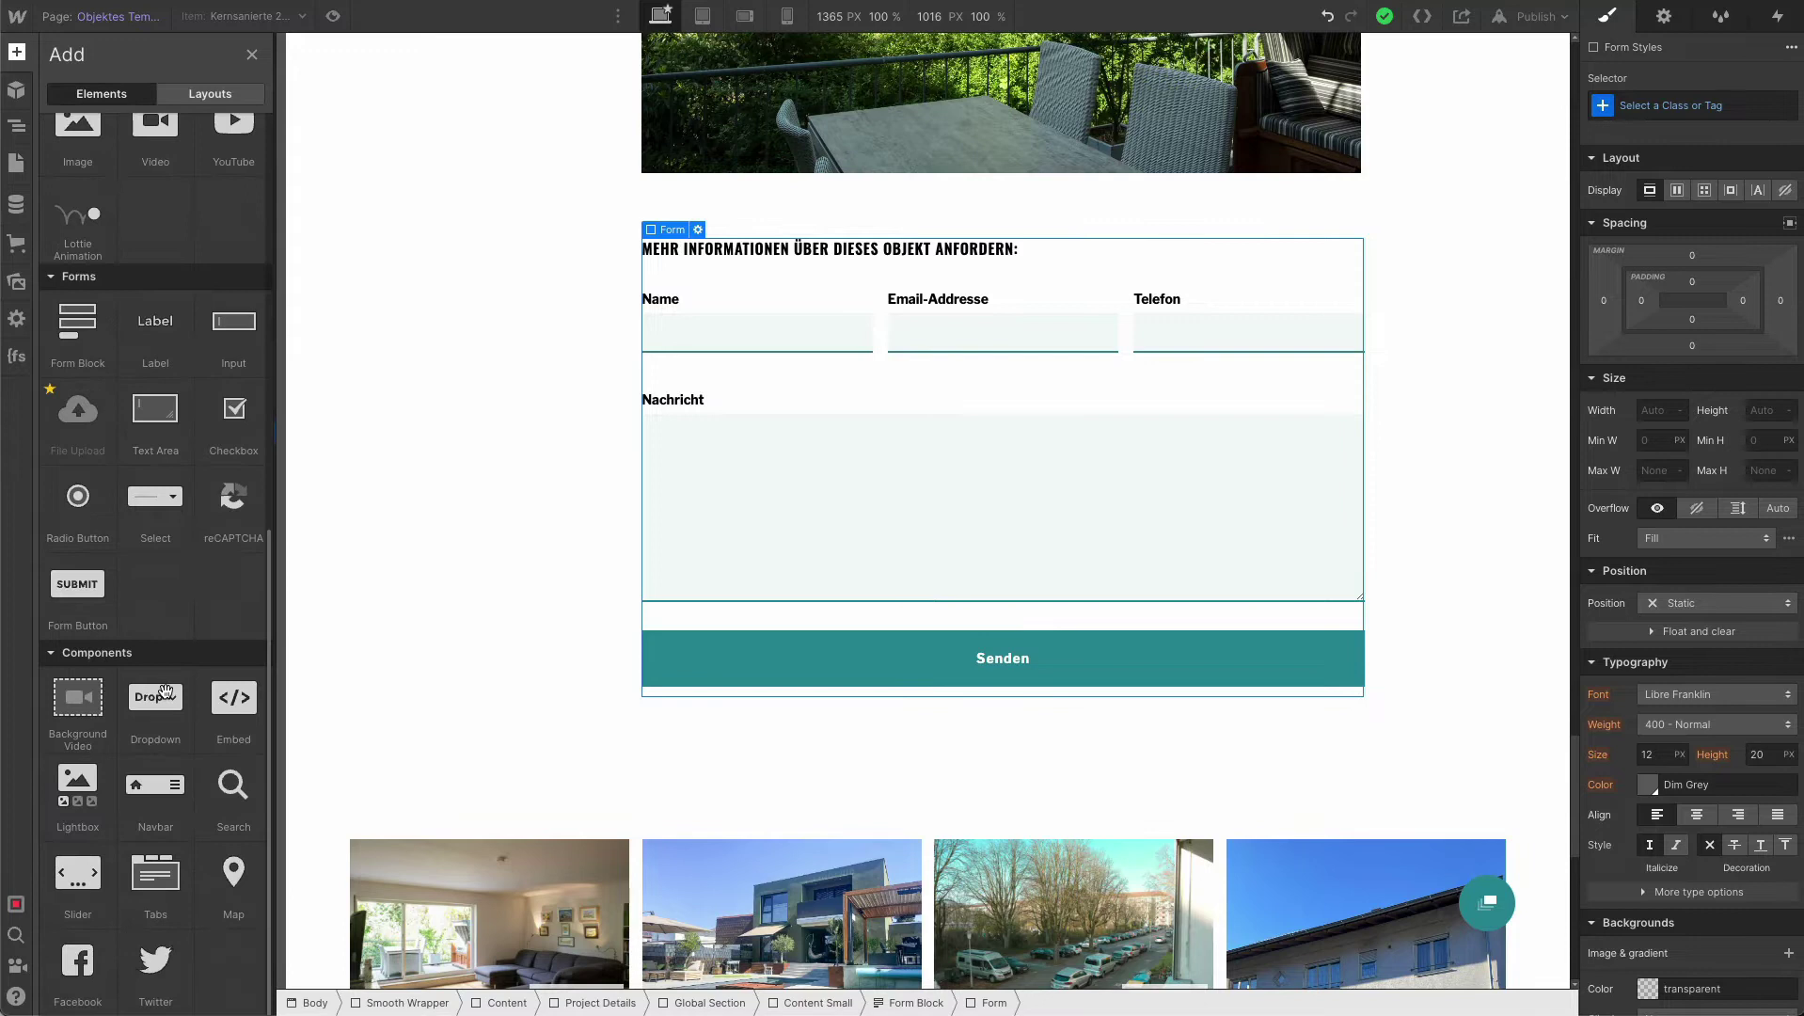
left_click(234, 700)
left_click(893, 846)
Paste the two hidden inputs, 'From Objekt Name' and 'Objekt Link', into the embed and save it.
left_click(851, 565)
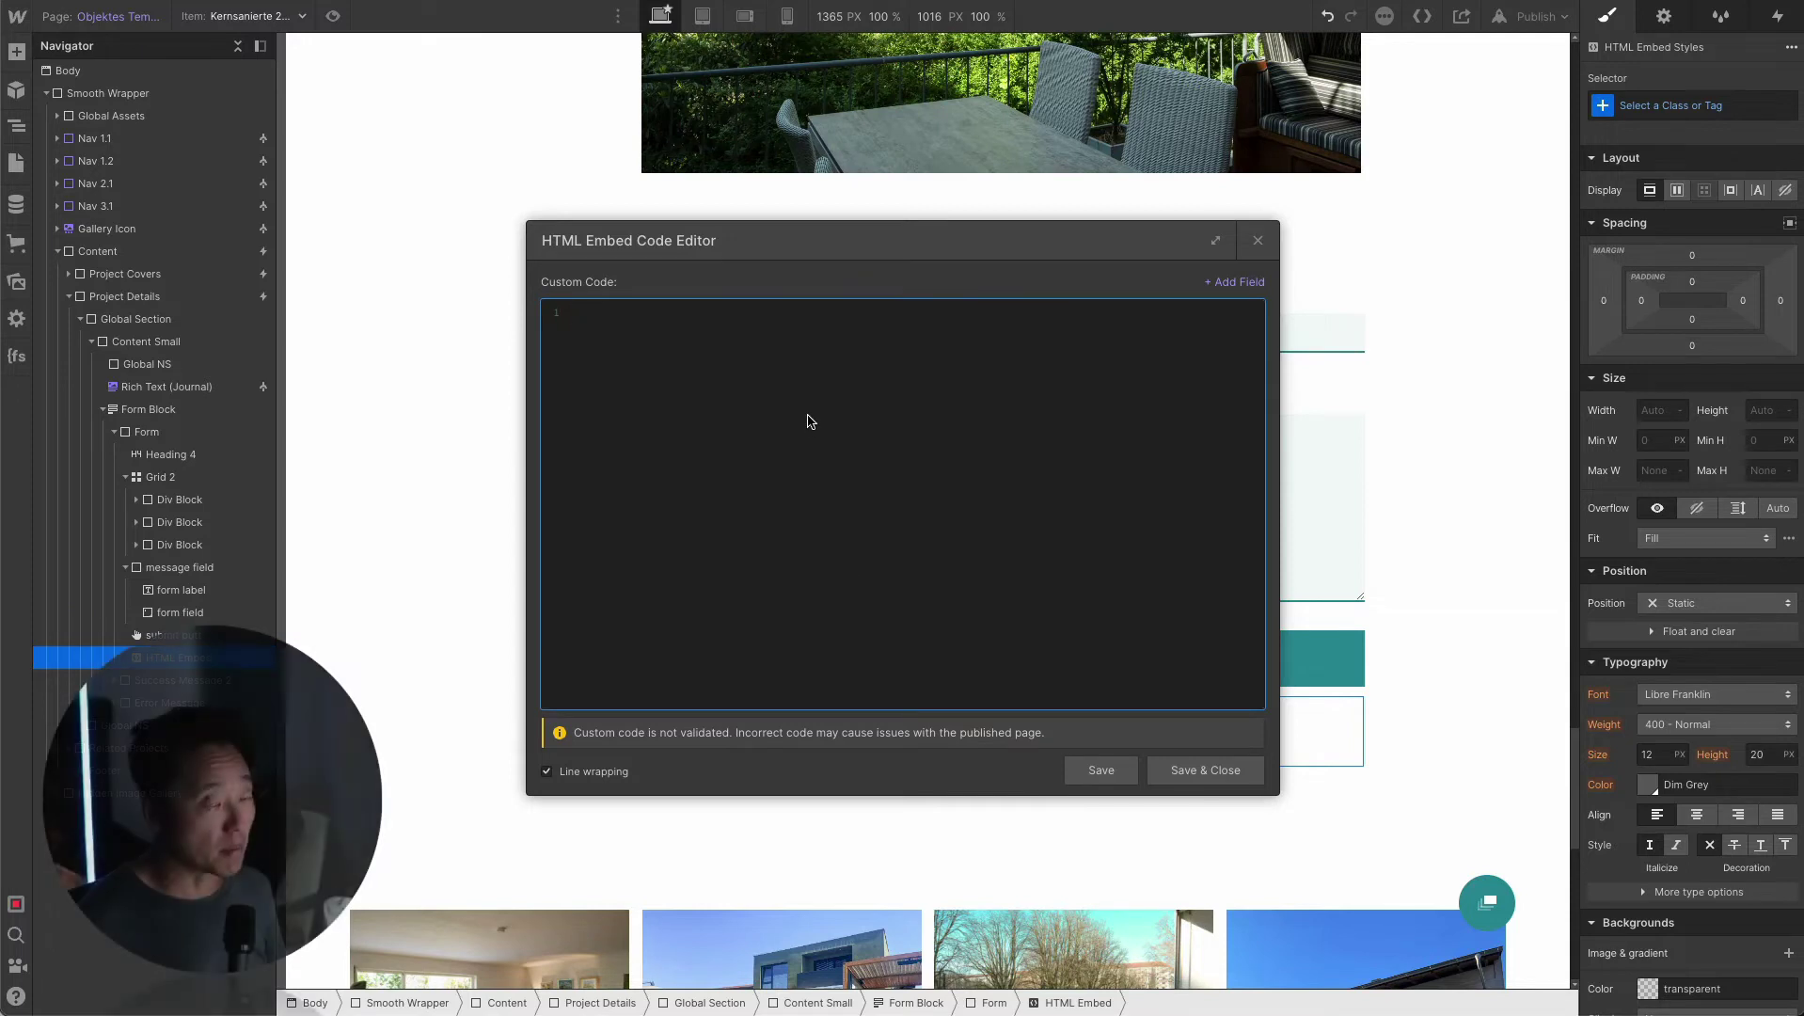
type("<input type=\"hidden\" name=\"From Objekt Name\" value=\"\">  <input type=\"hidden\" name=\"Objekt Link\" value=\"\">")
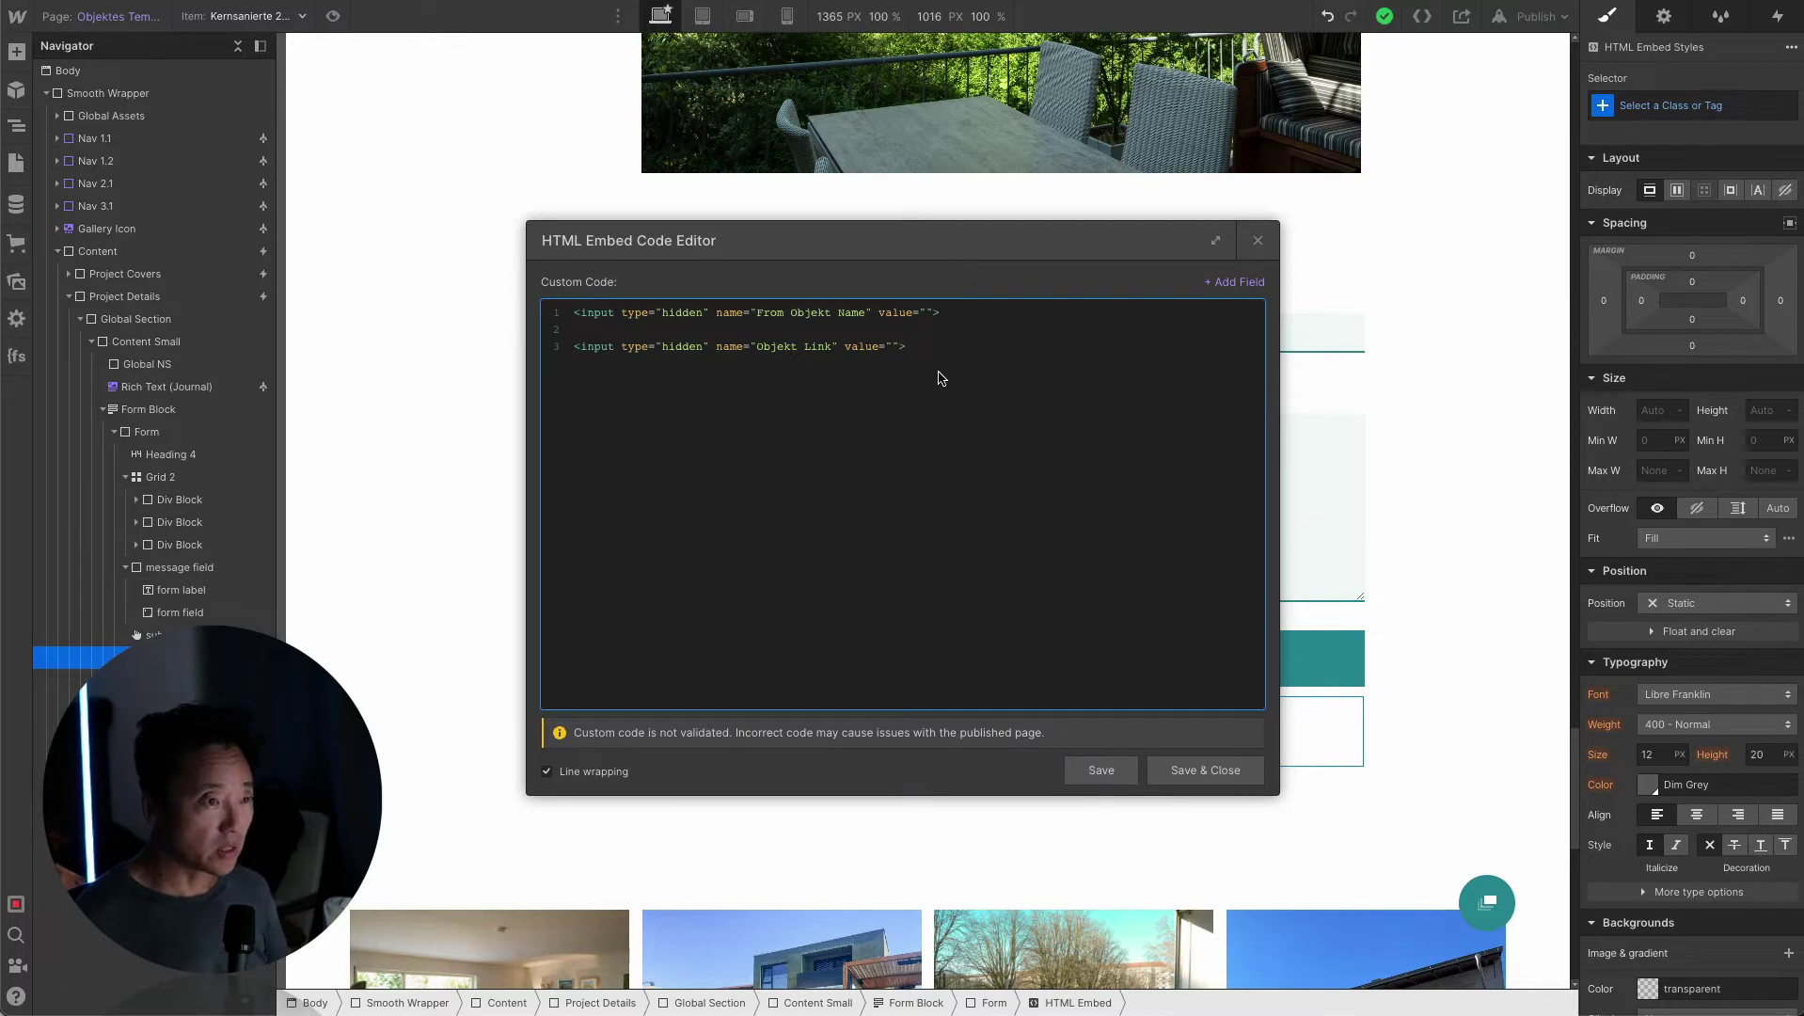
left_click(1206, 770)
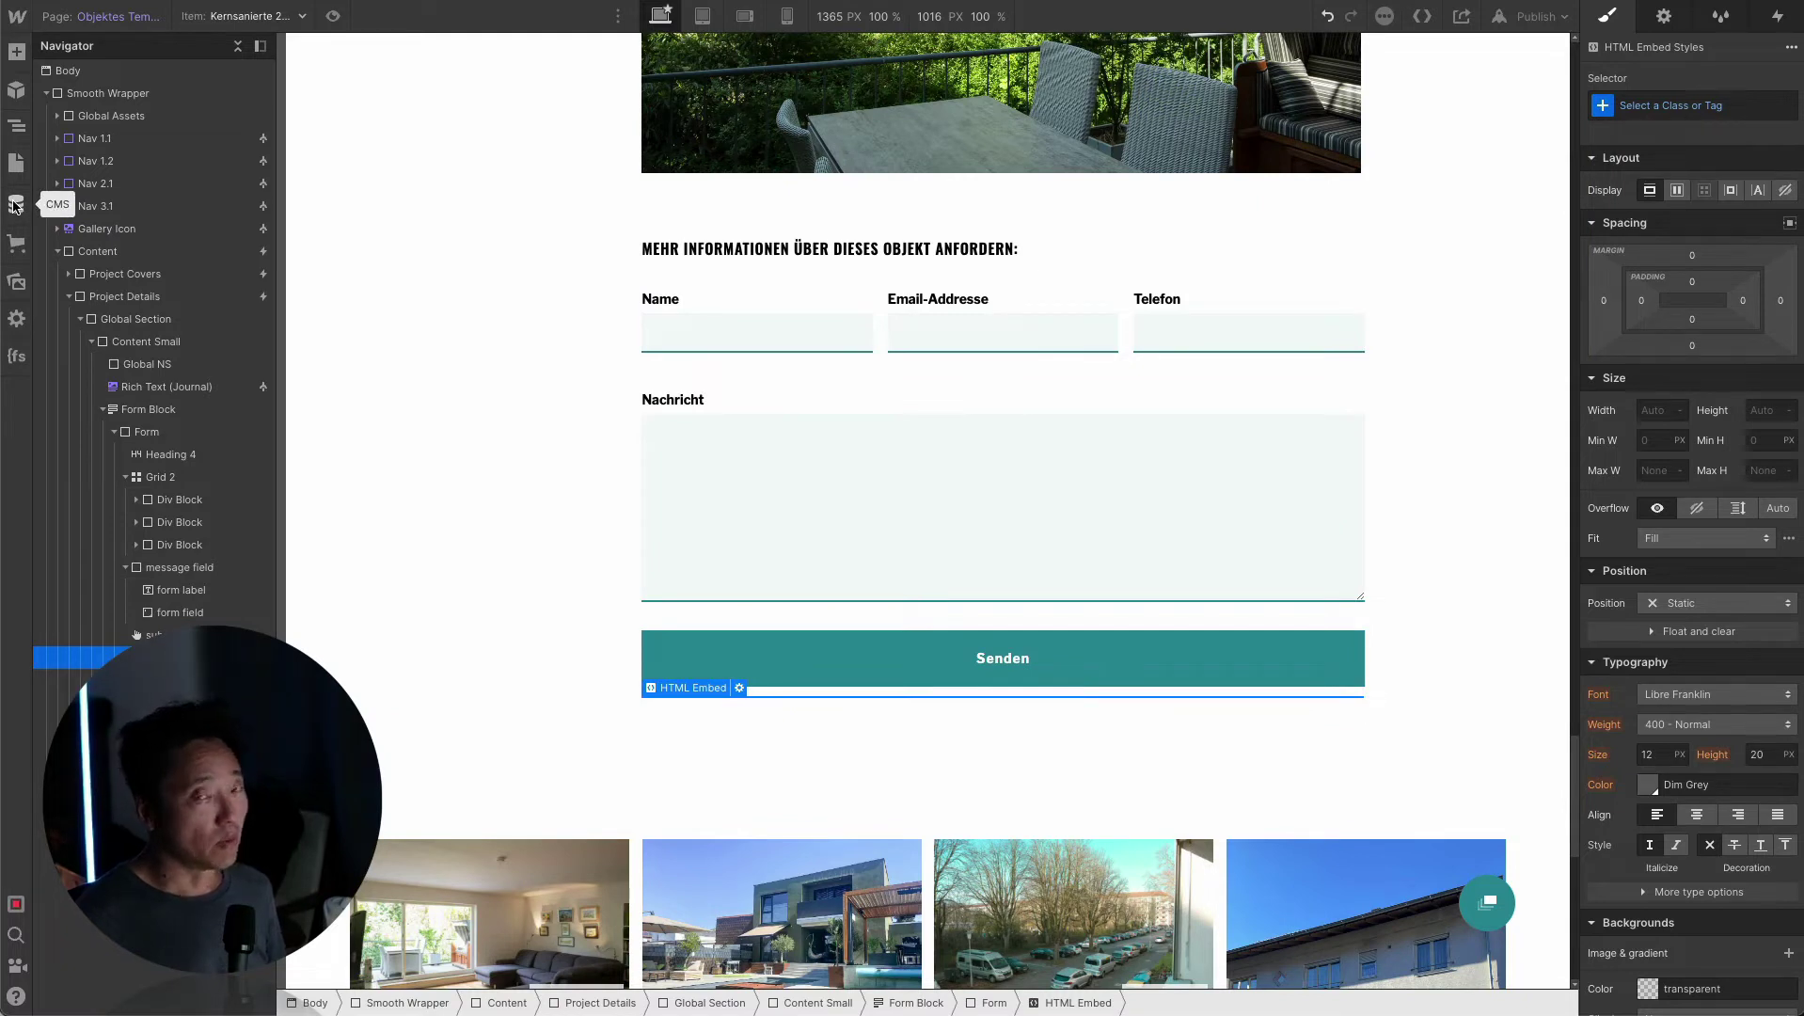
left_click(15, 205)
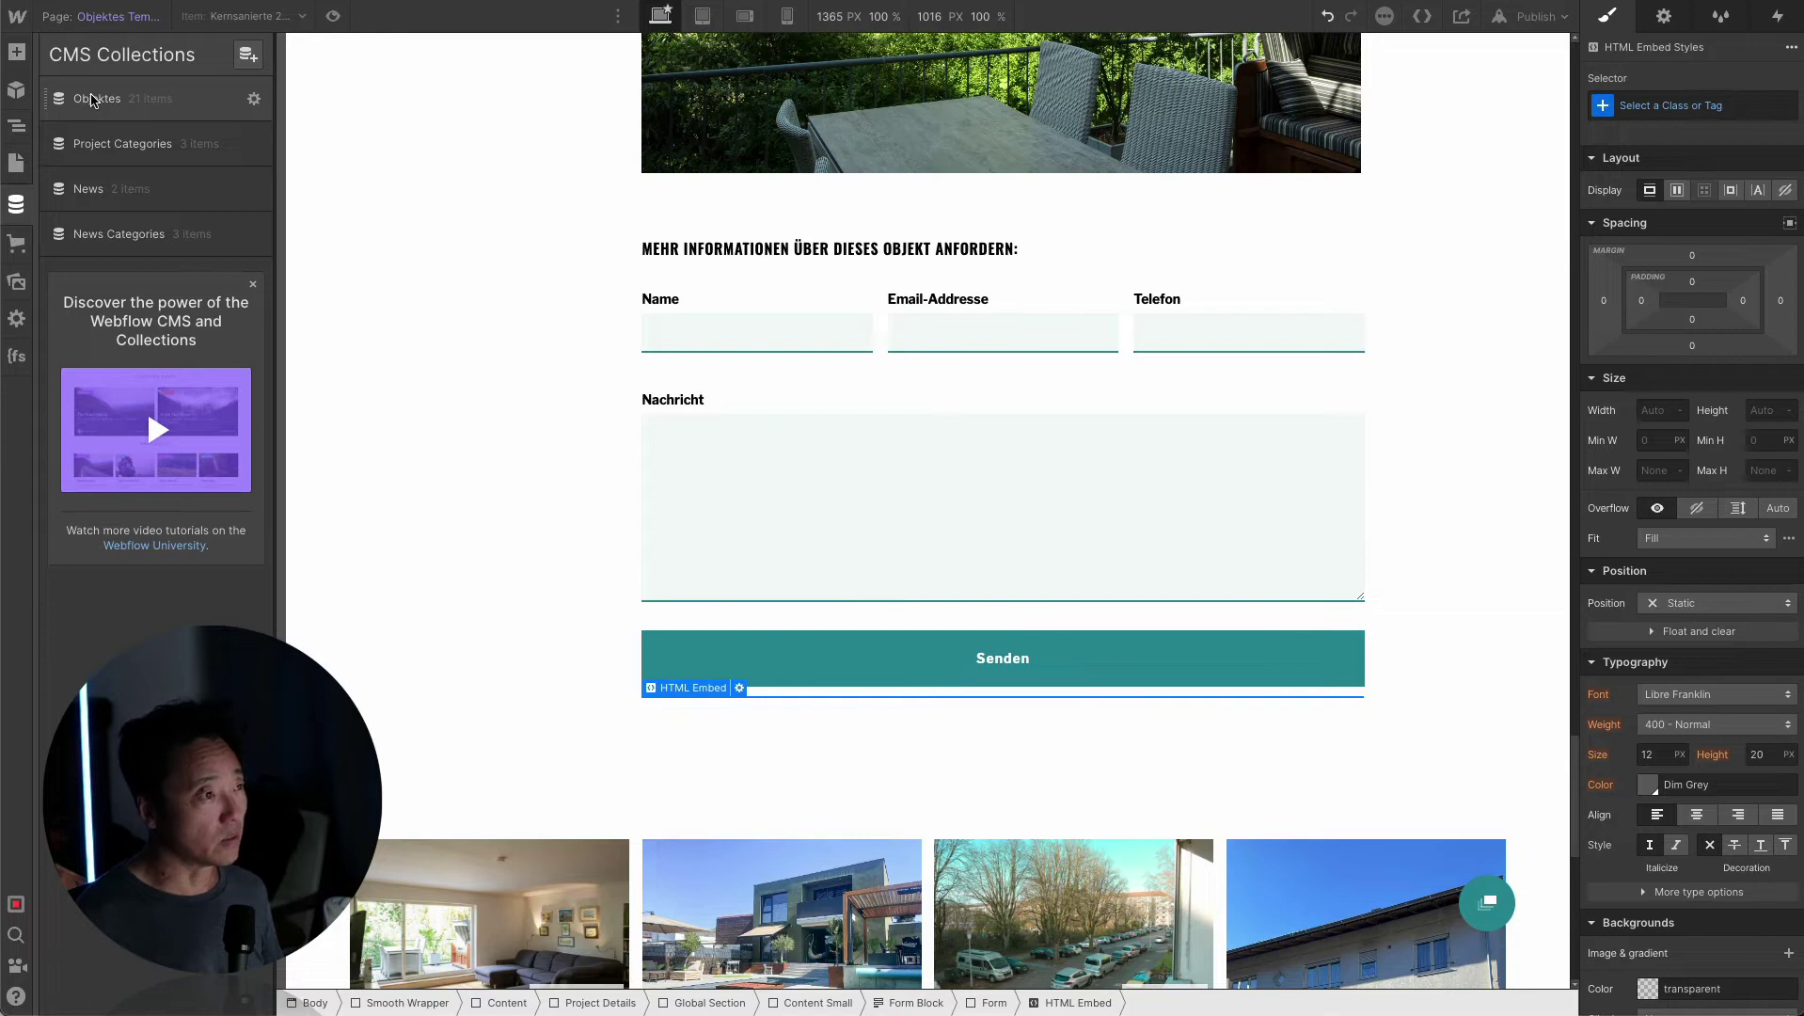
left_click(93, 99)
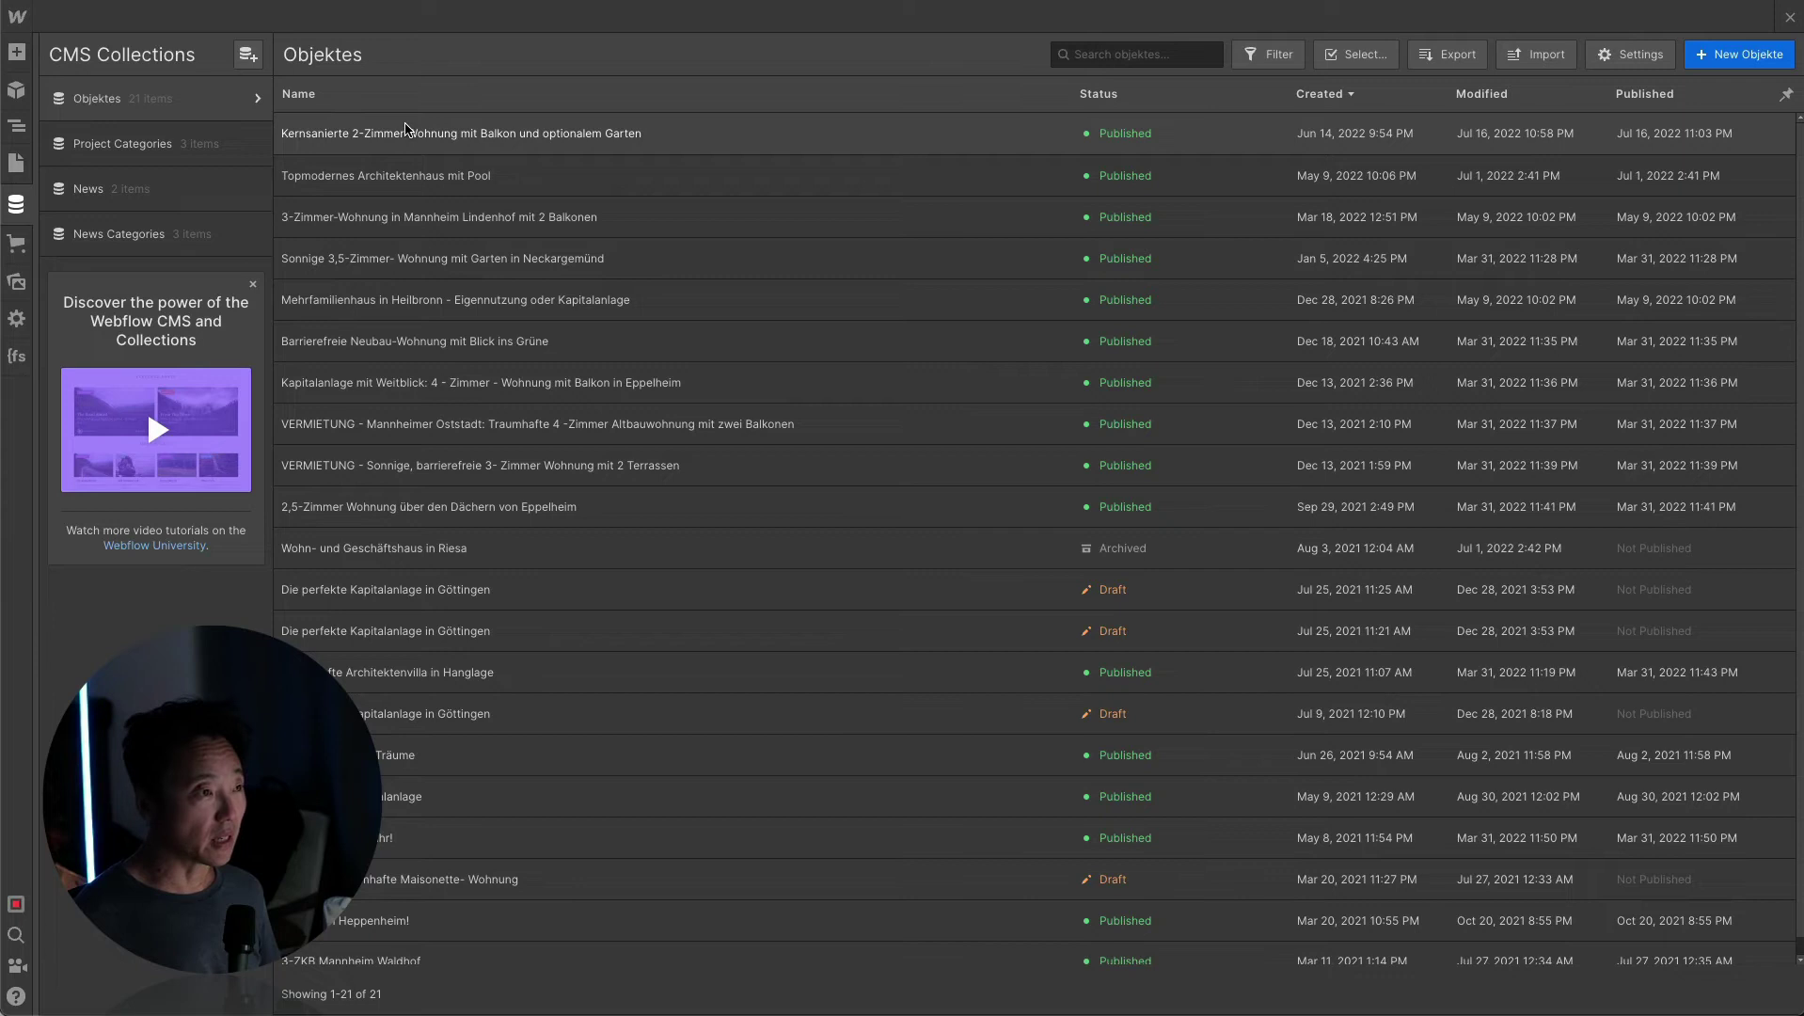
left_click(405, 131)
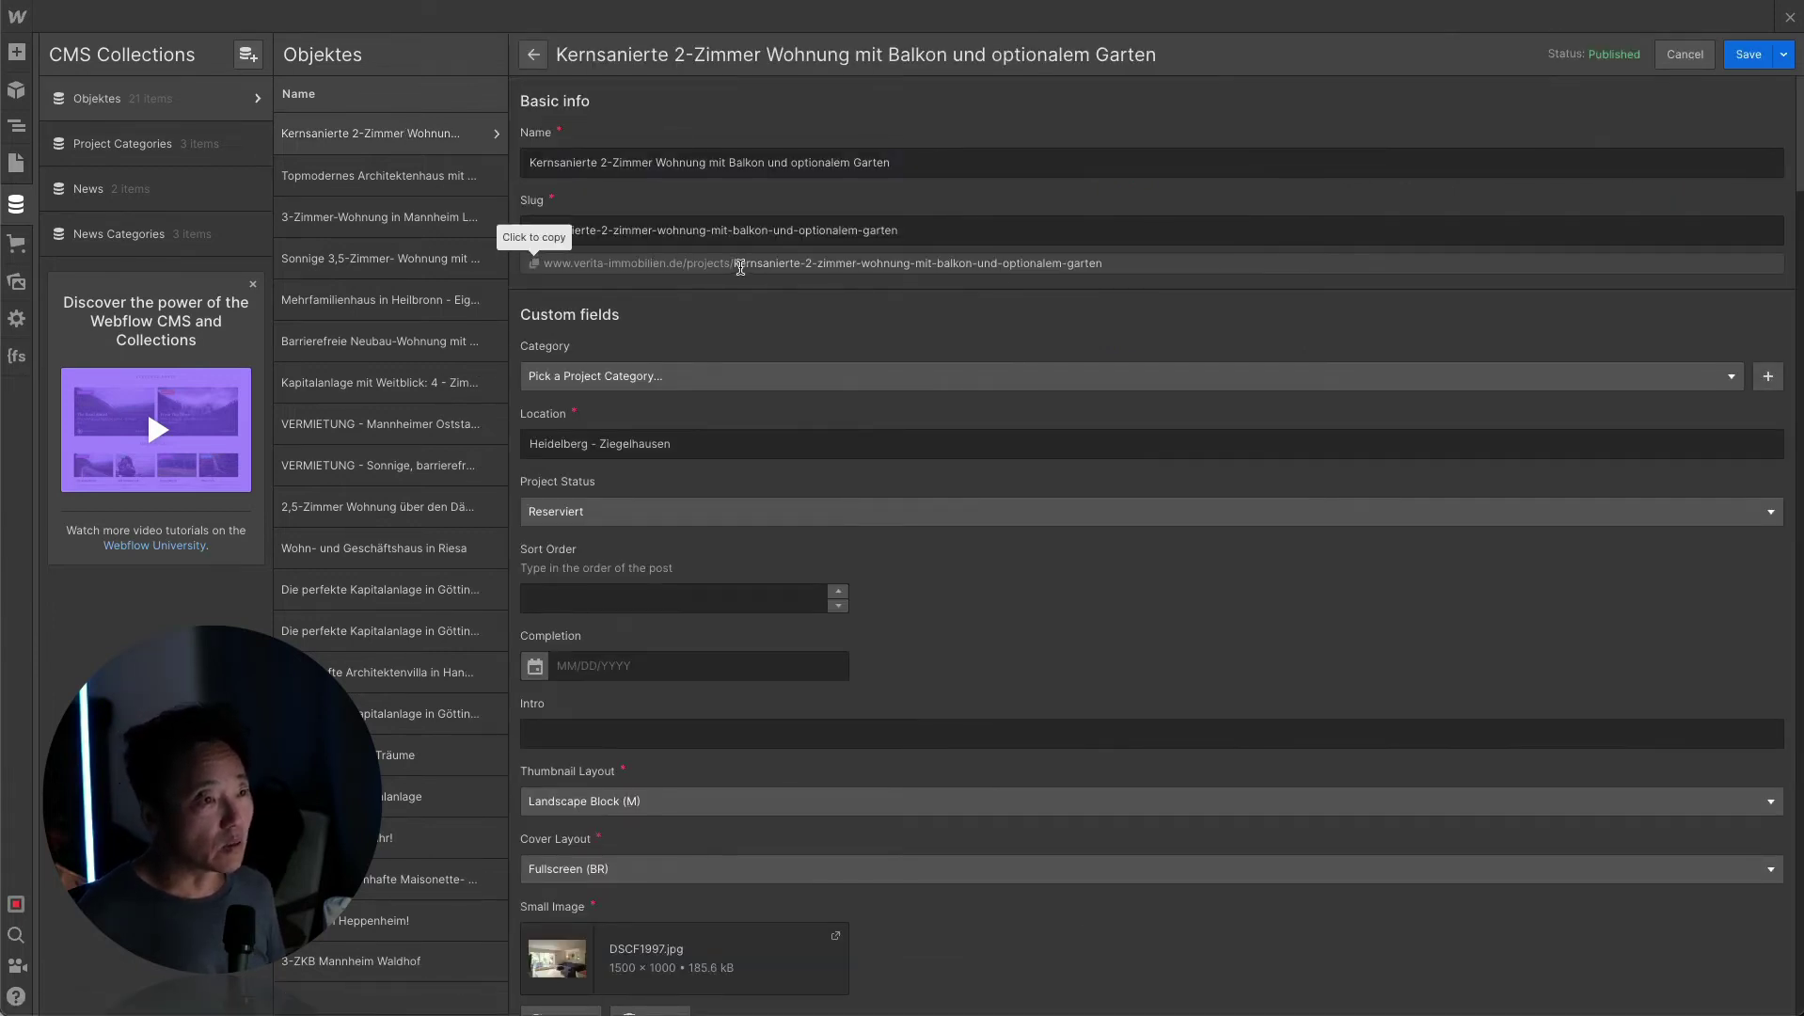
left_click_drag(735, 264, 542, 266)
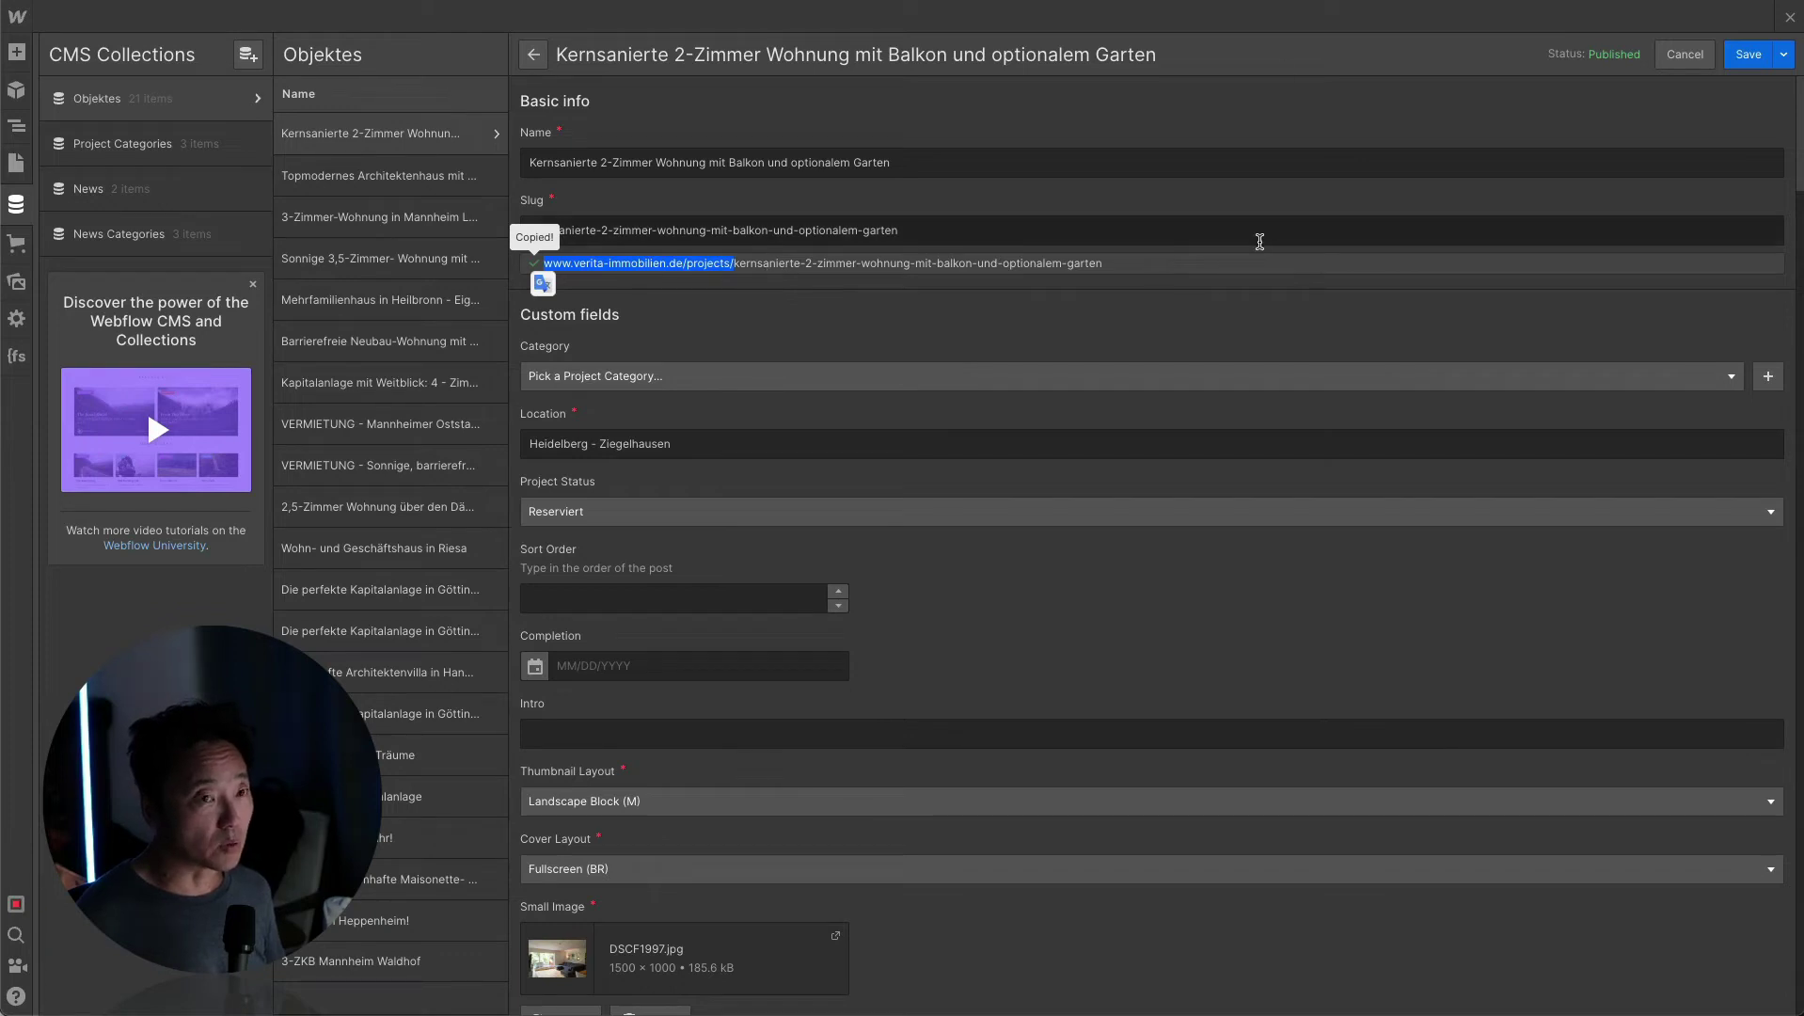
left_click(1683, 54)
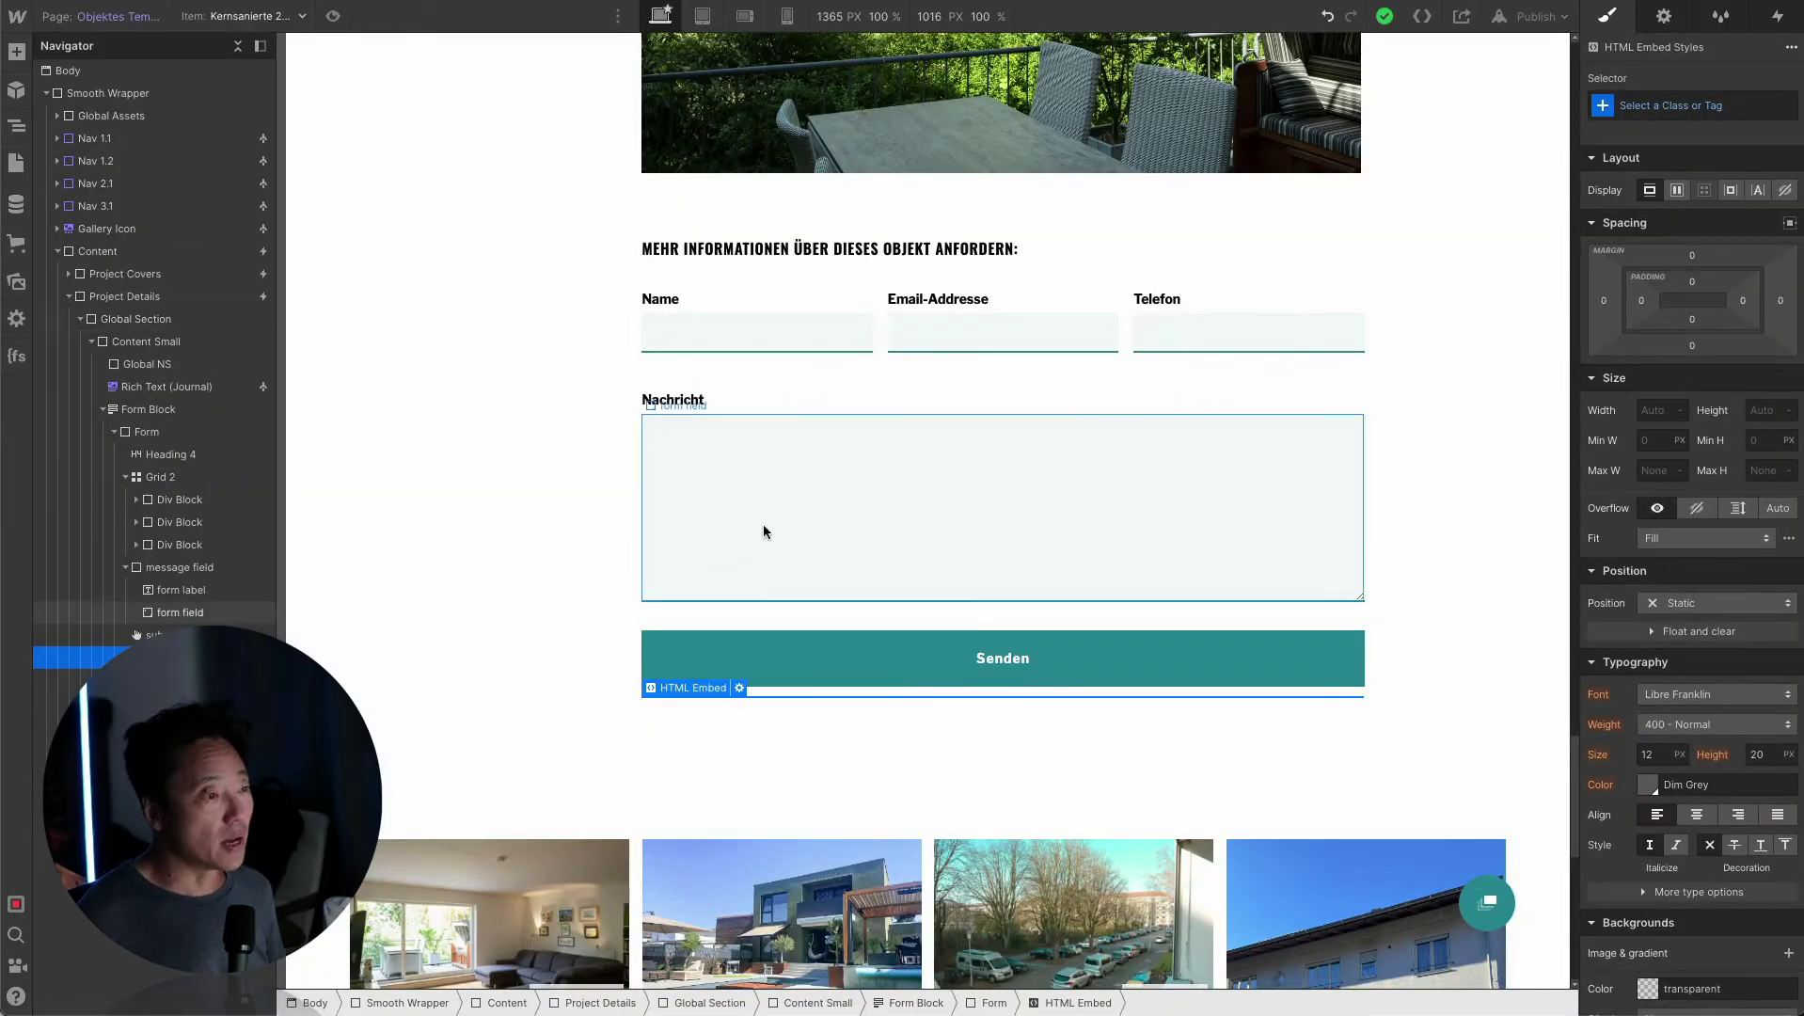
Move the HTML Embed below Heading 4 and reopen its code at the first input's value.
left_click_drag(136, 635, 151, 470)
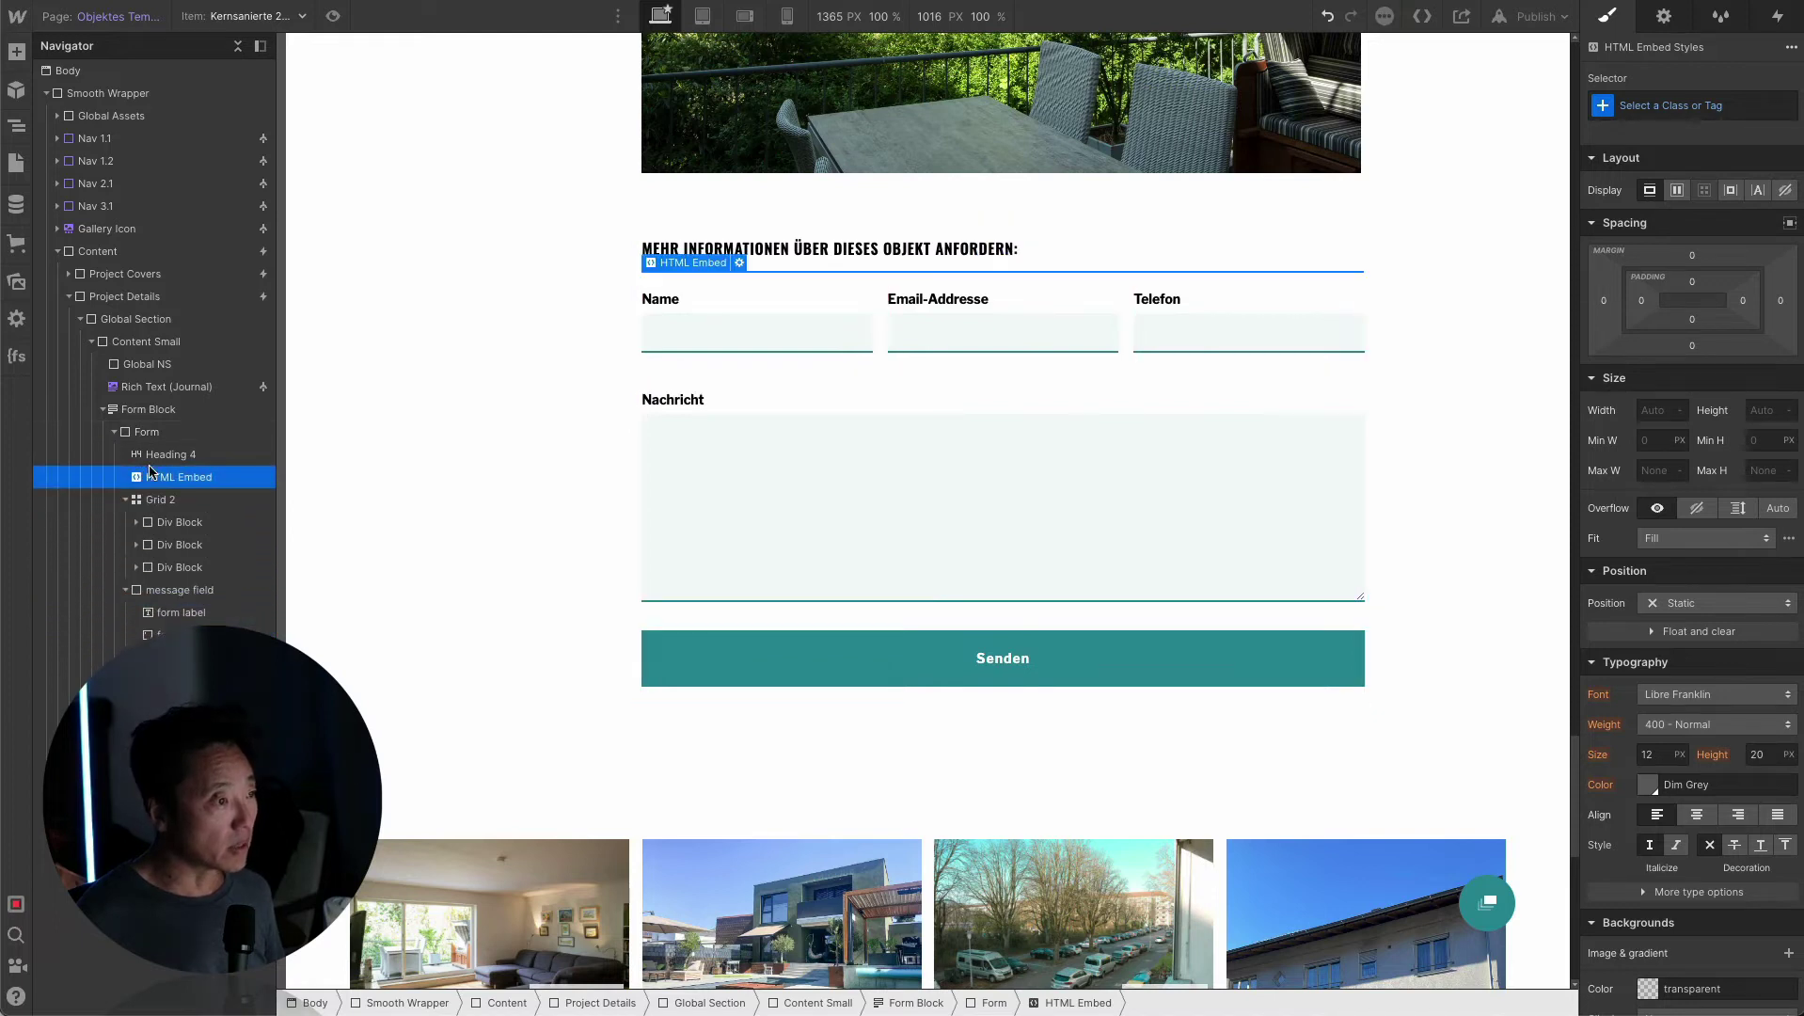
double_click(741, 266)
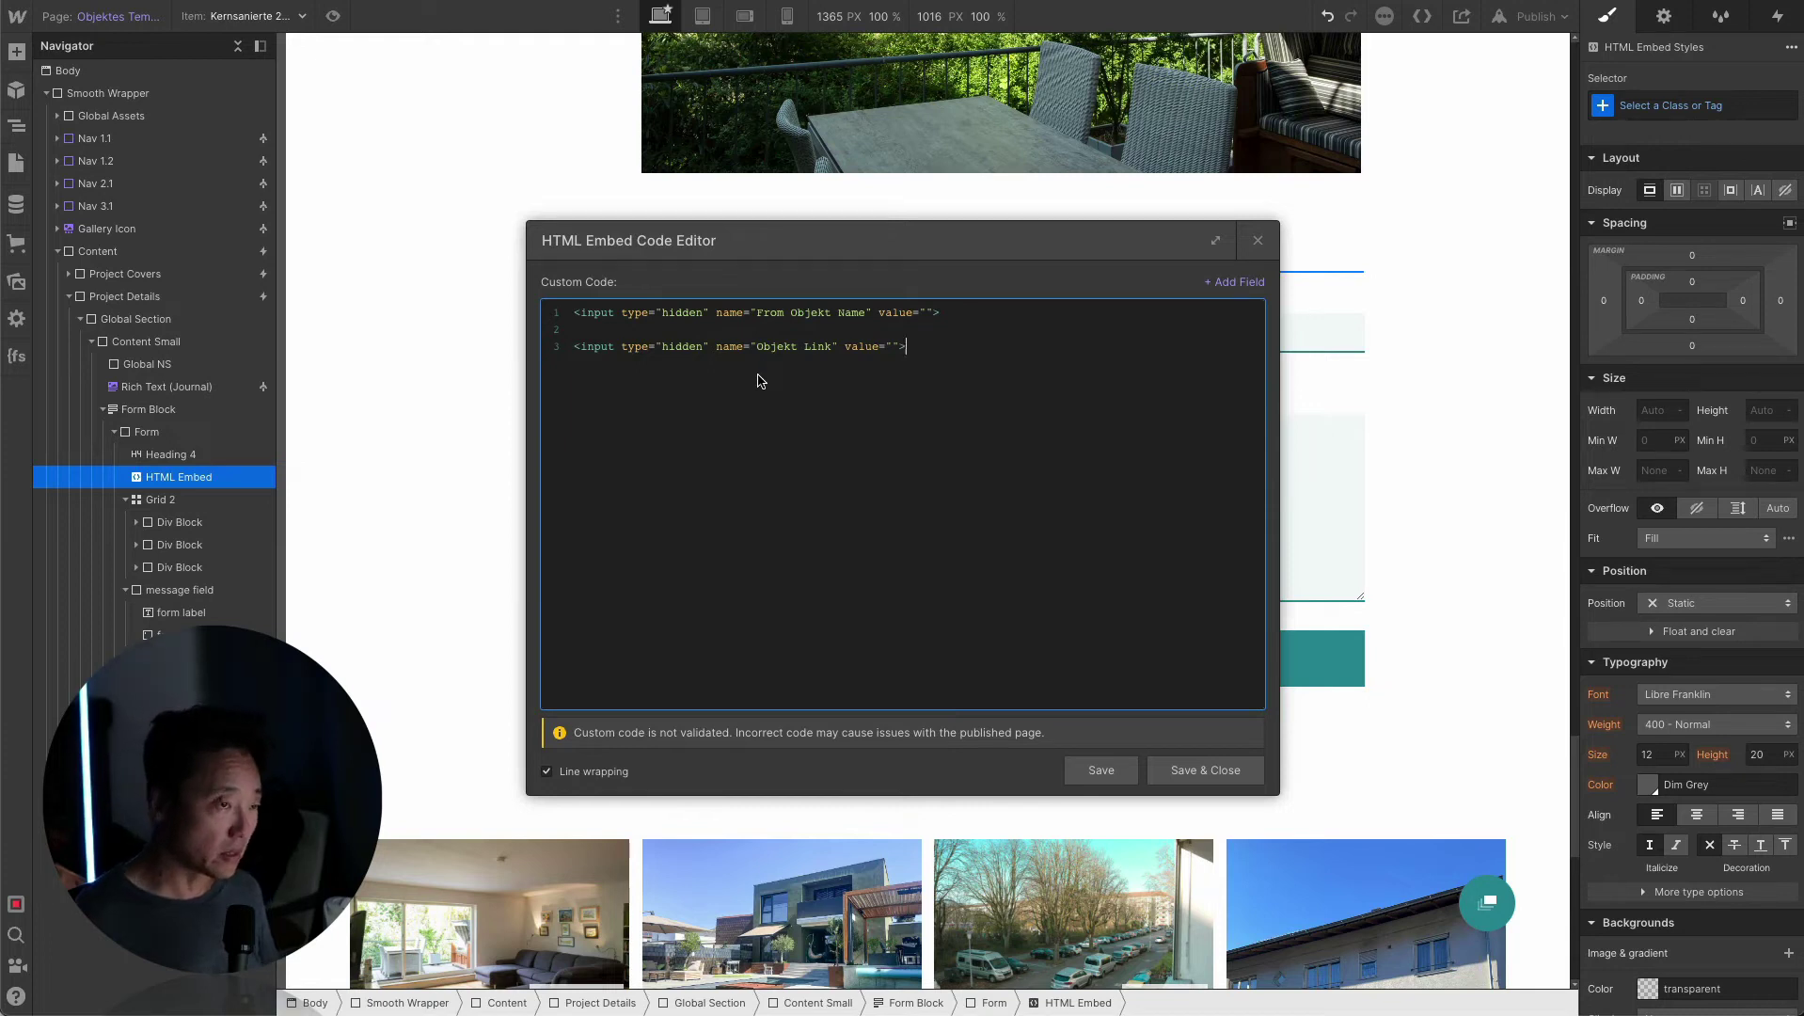
key("Up")
key("Up")
key("Right")
key("Right")
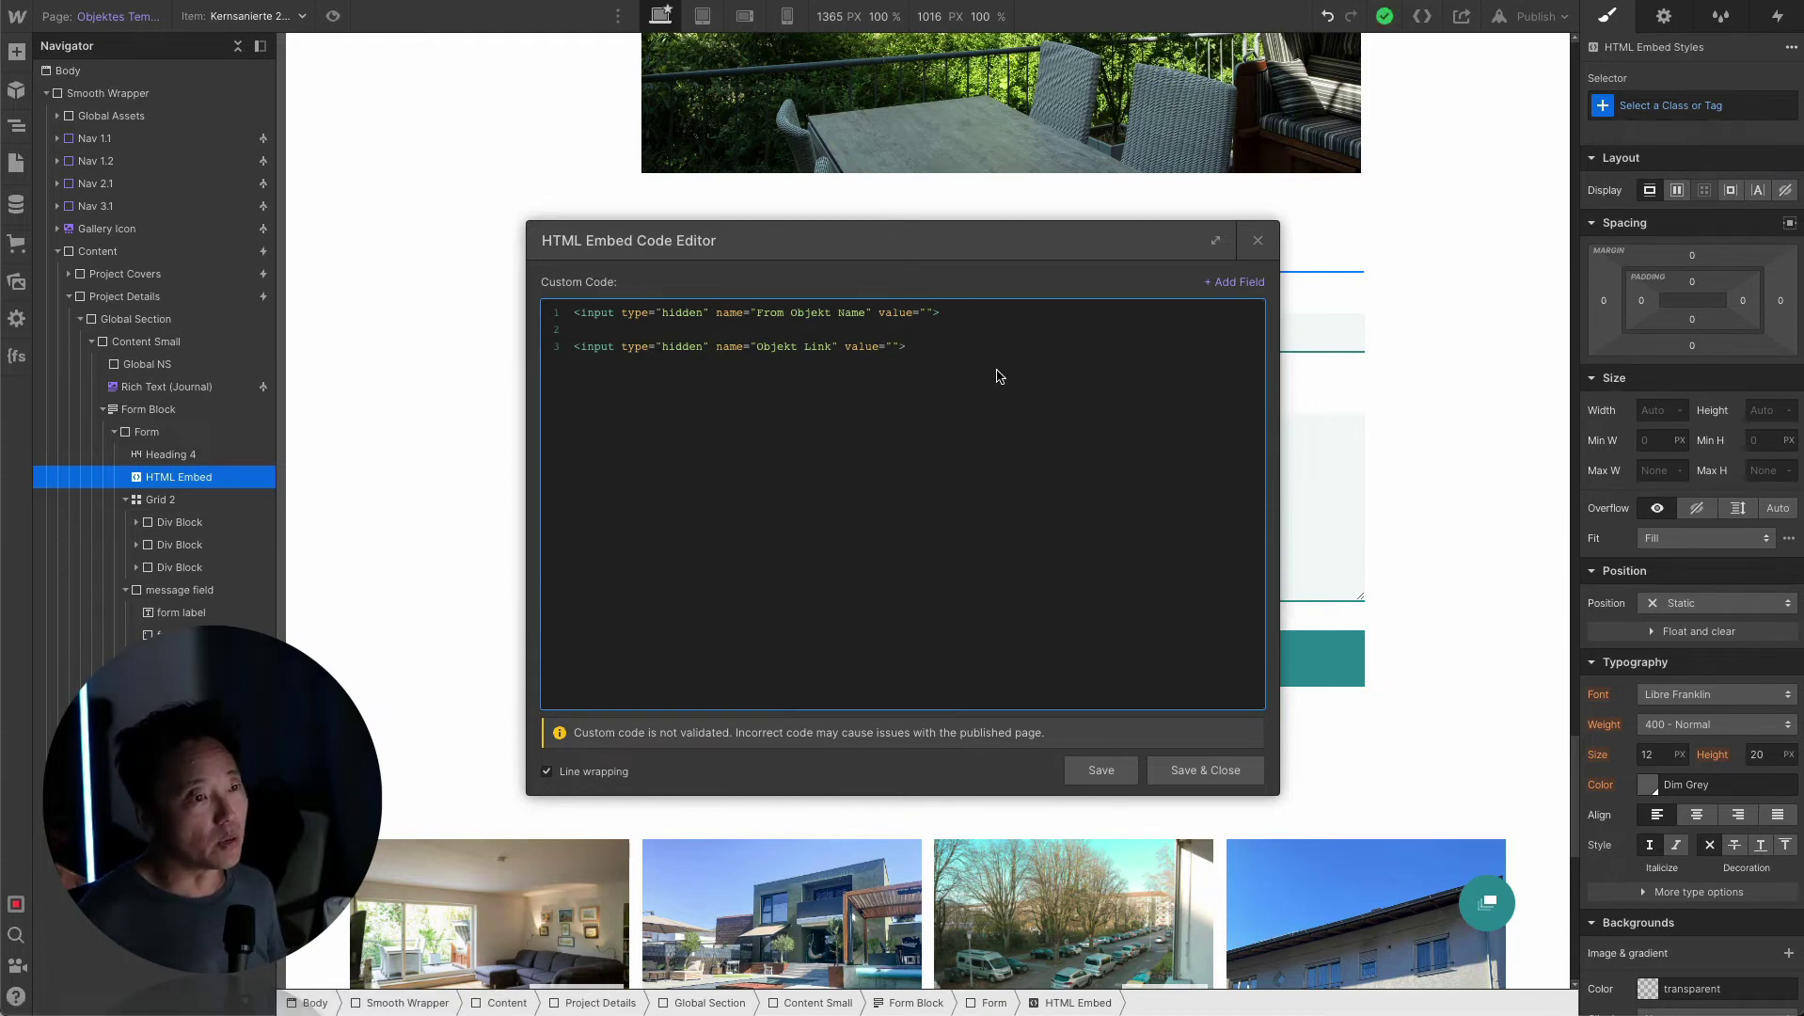
left_click(1232, 282)
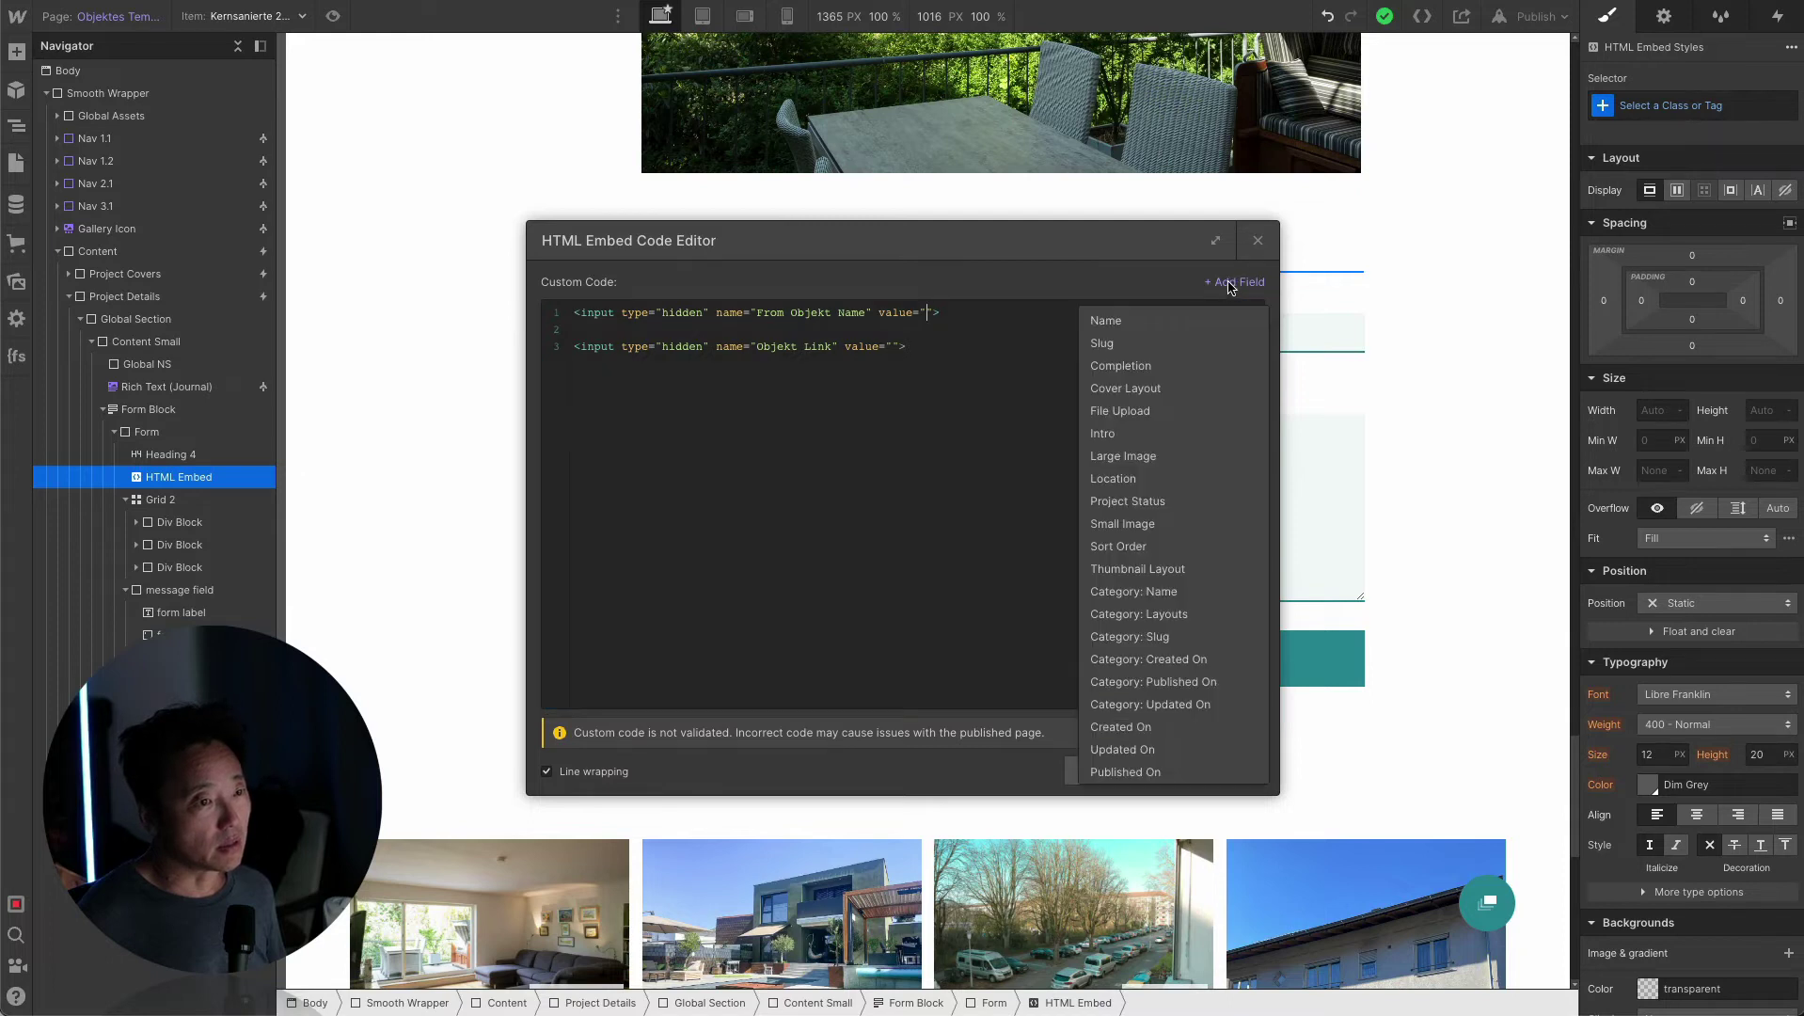
left_click(1128, 321)
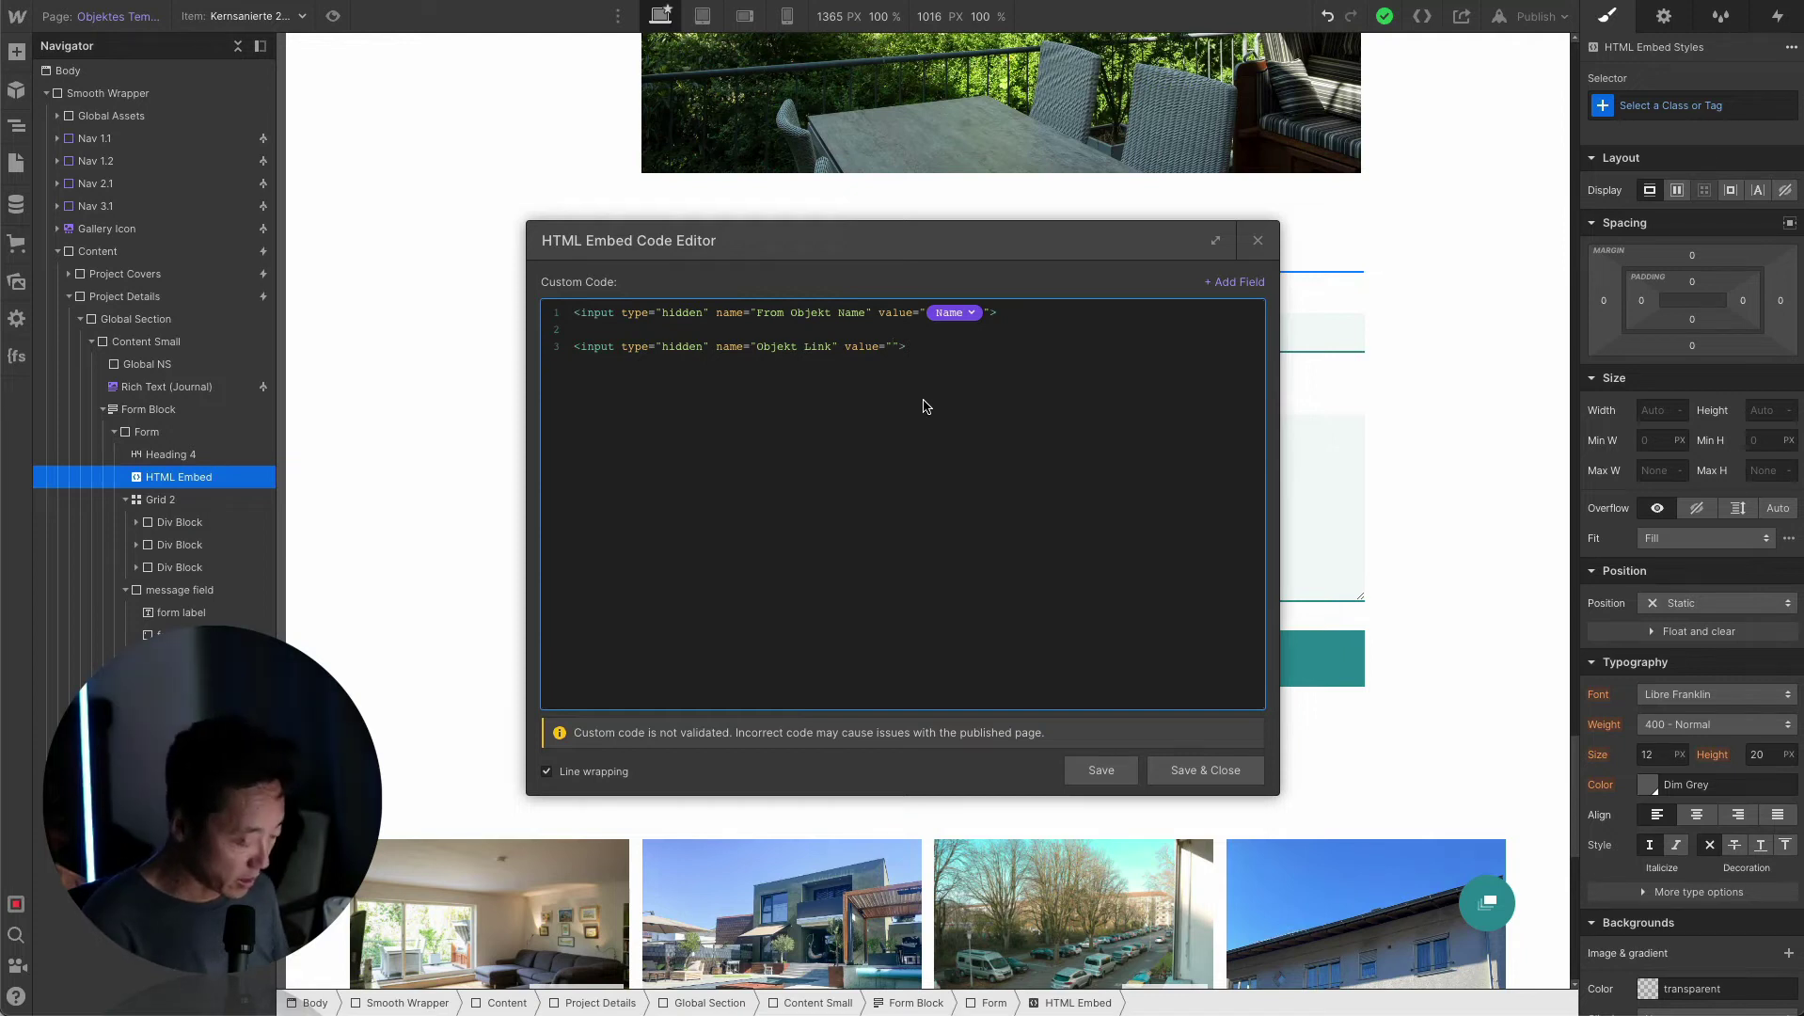
type("https:")
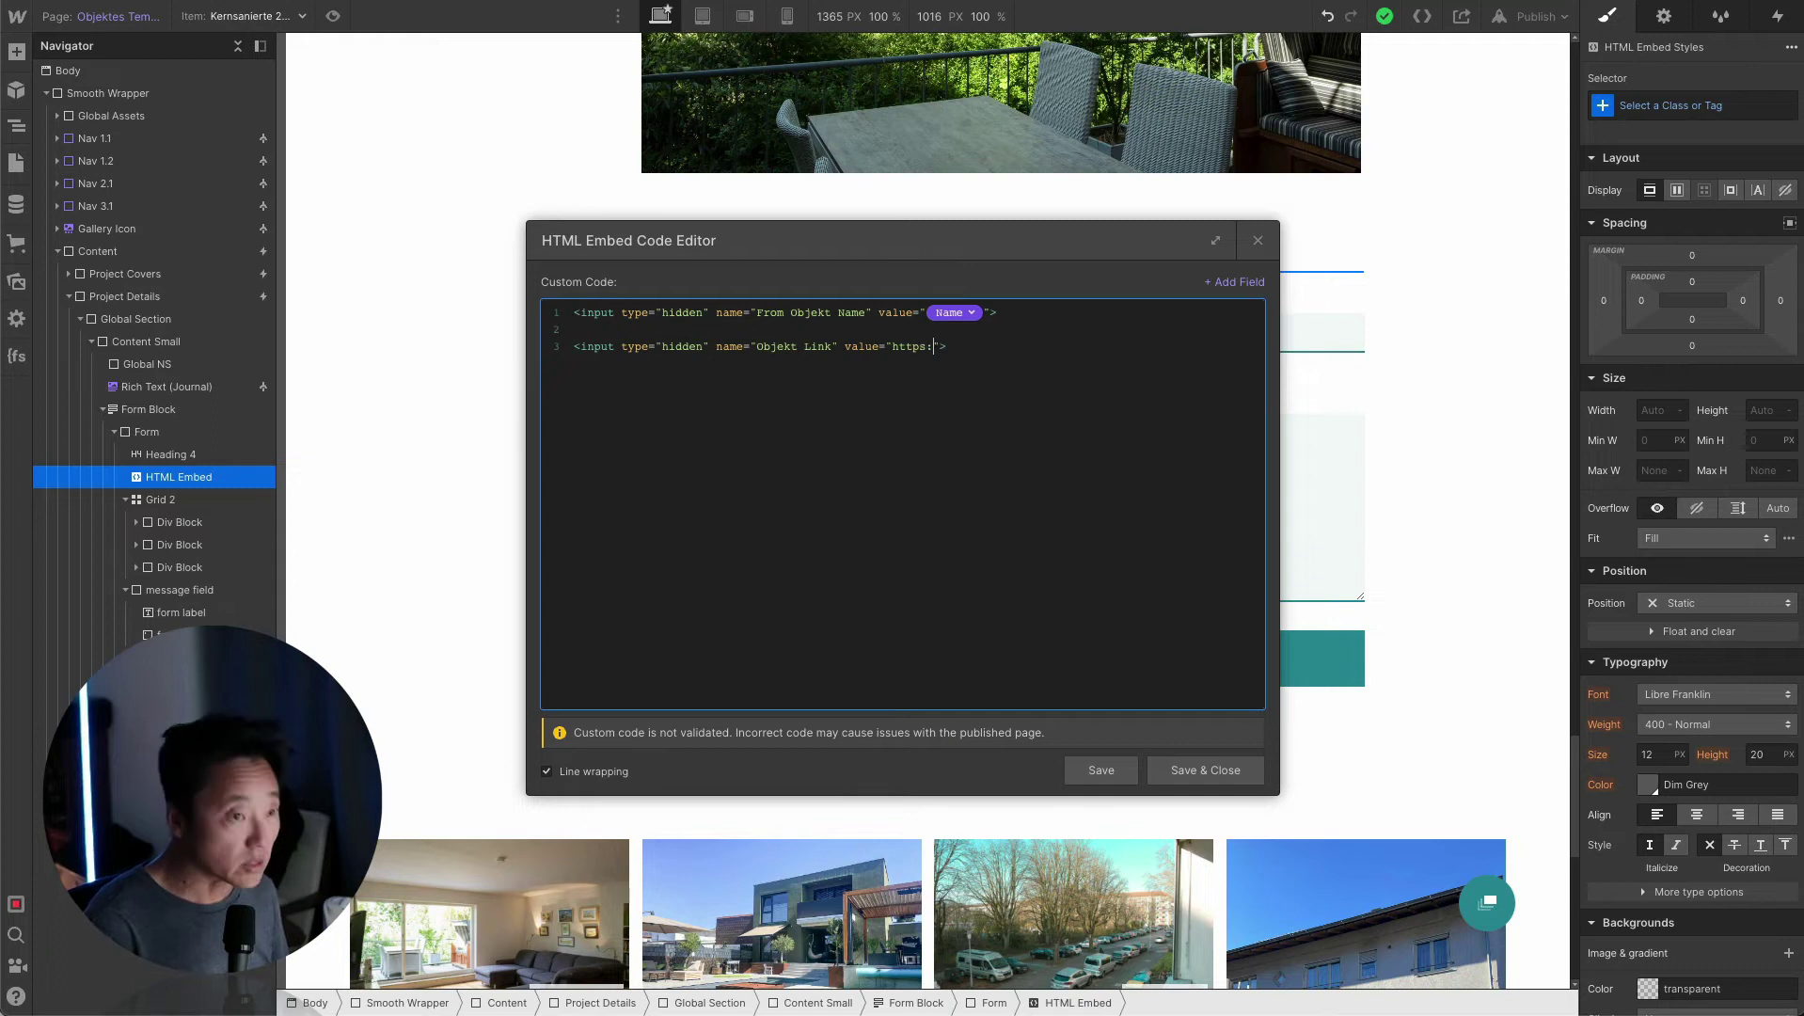
type("//")
type("www.verita-immobilien.de/projects/")
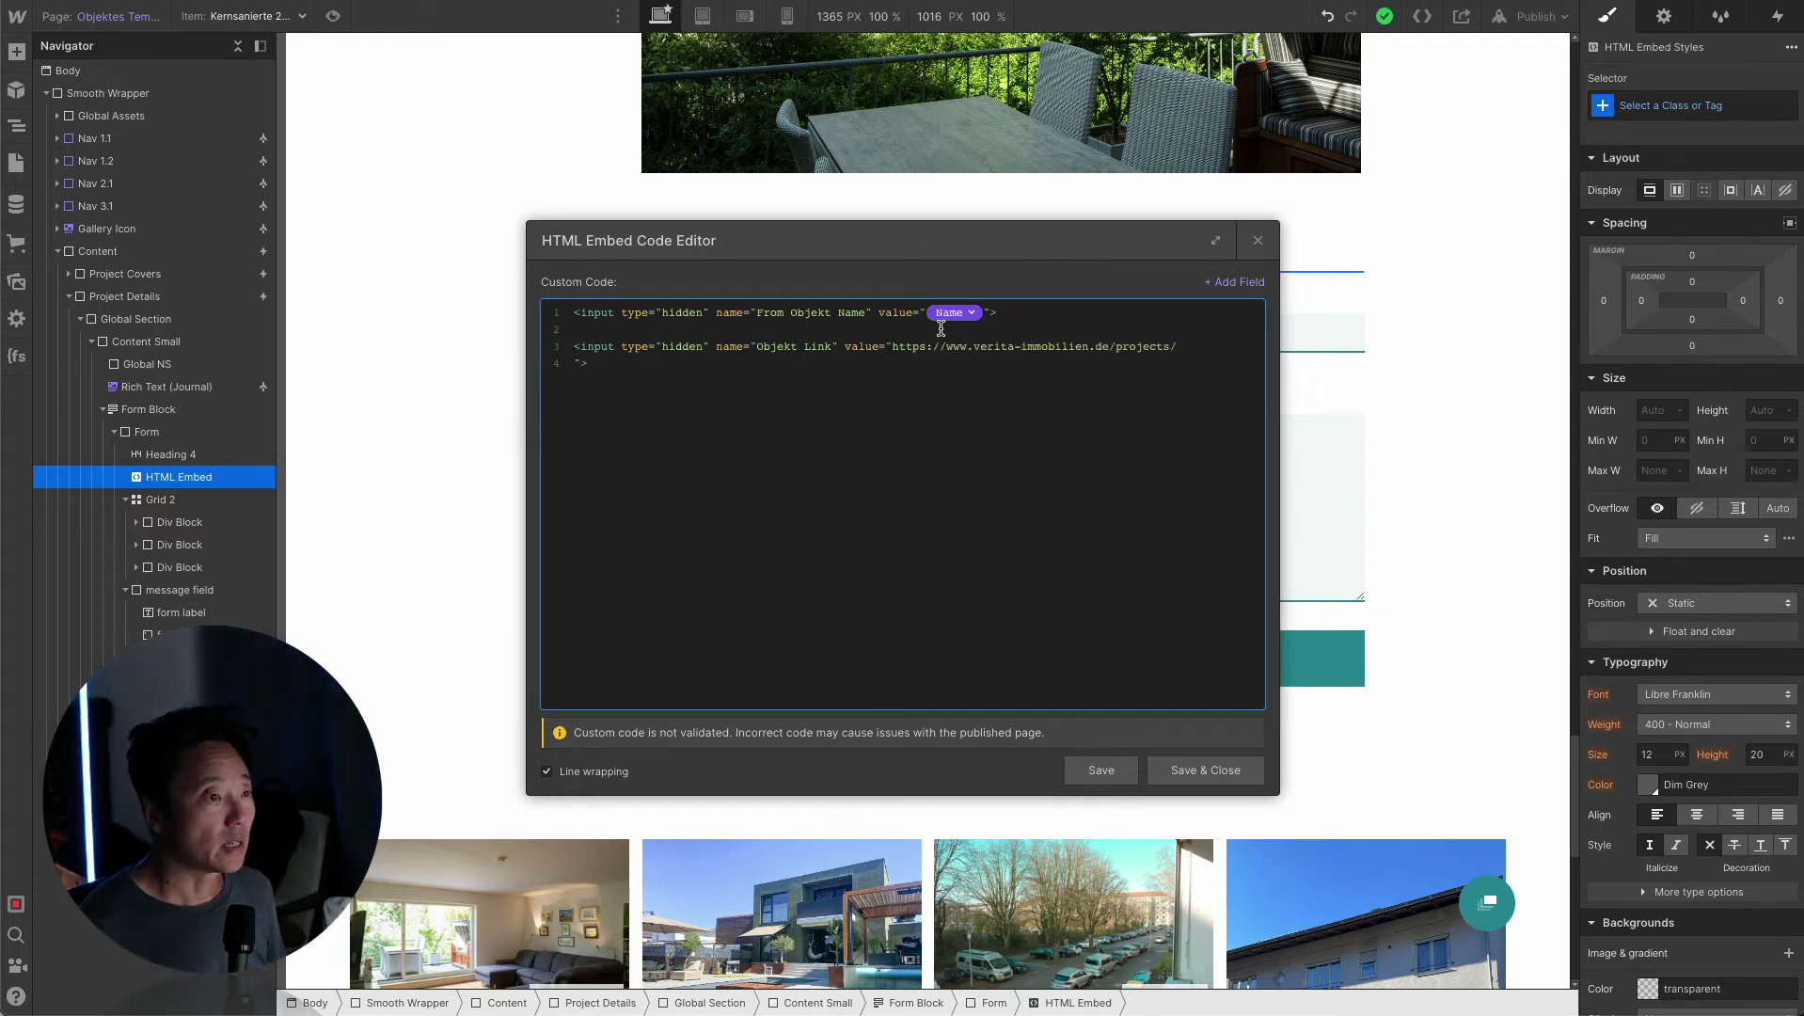
Append the CMS Slug field to the end of the Objekt Link URL and save the embed.
left_click(1233, 284)
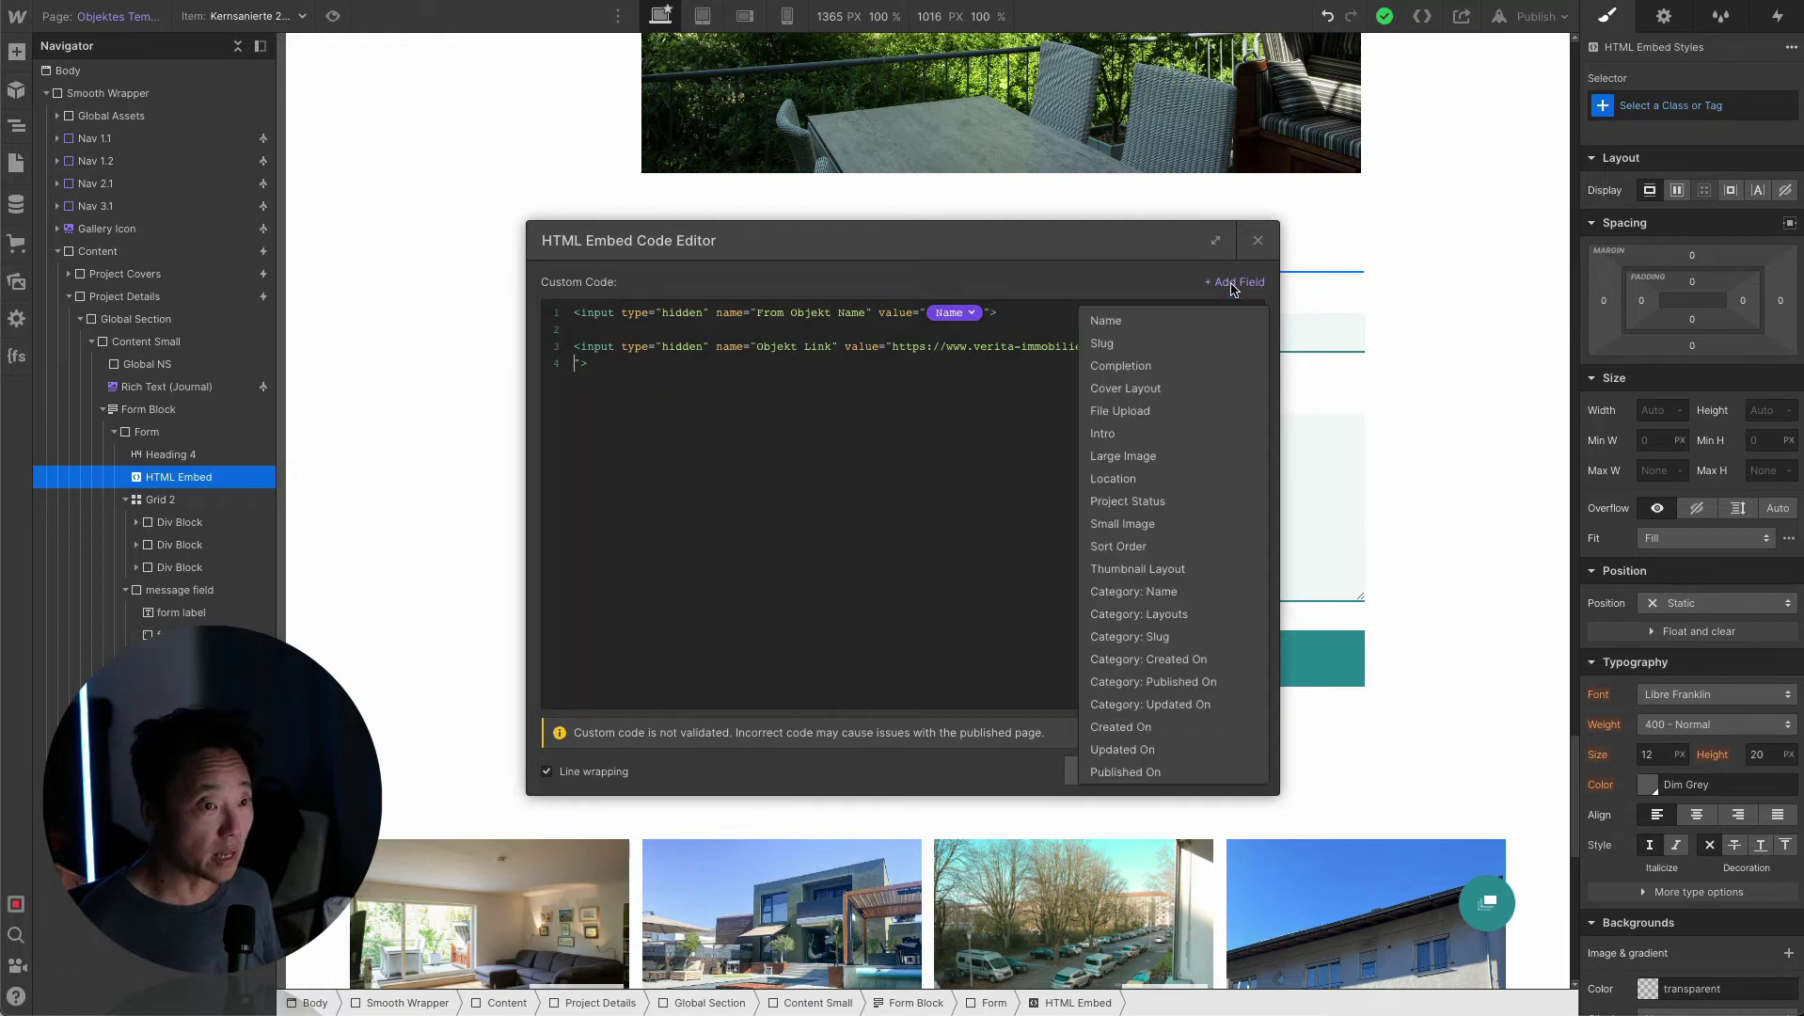
left_click(1132, 345)
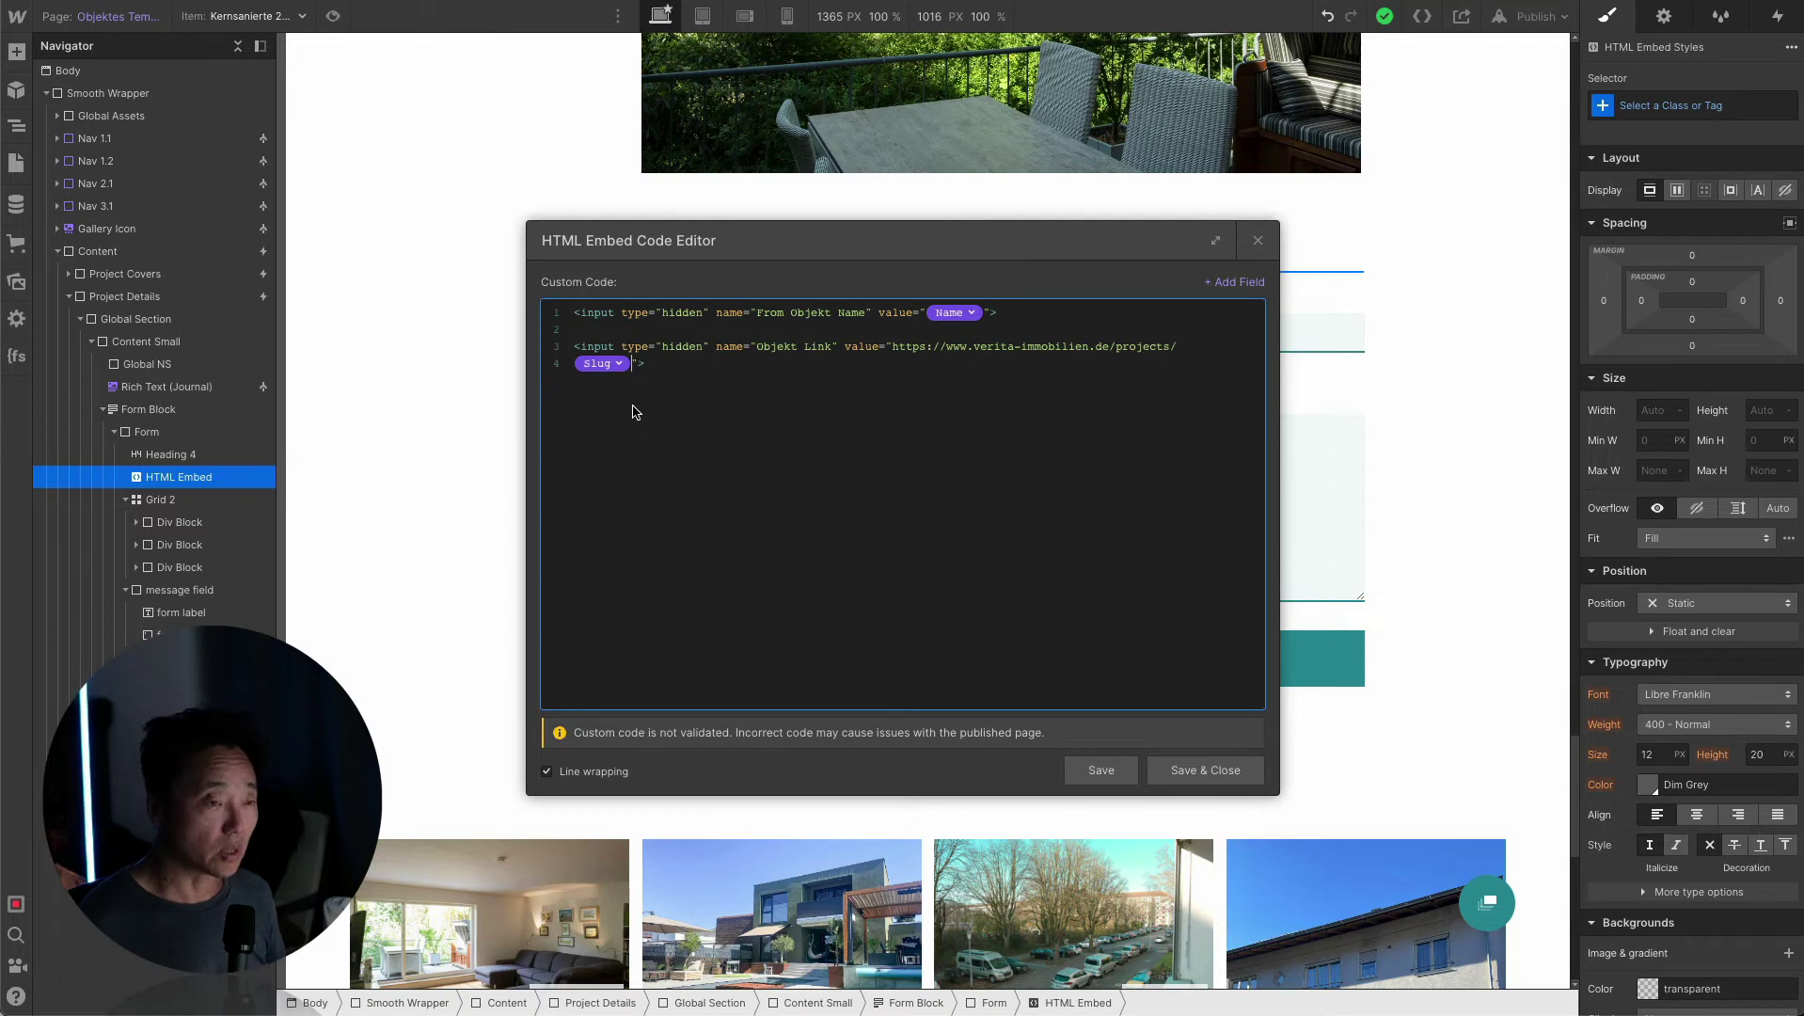
key("BackSpace")
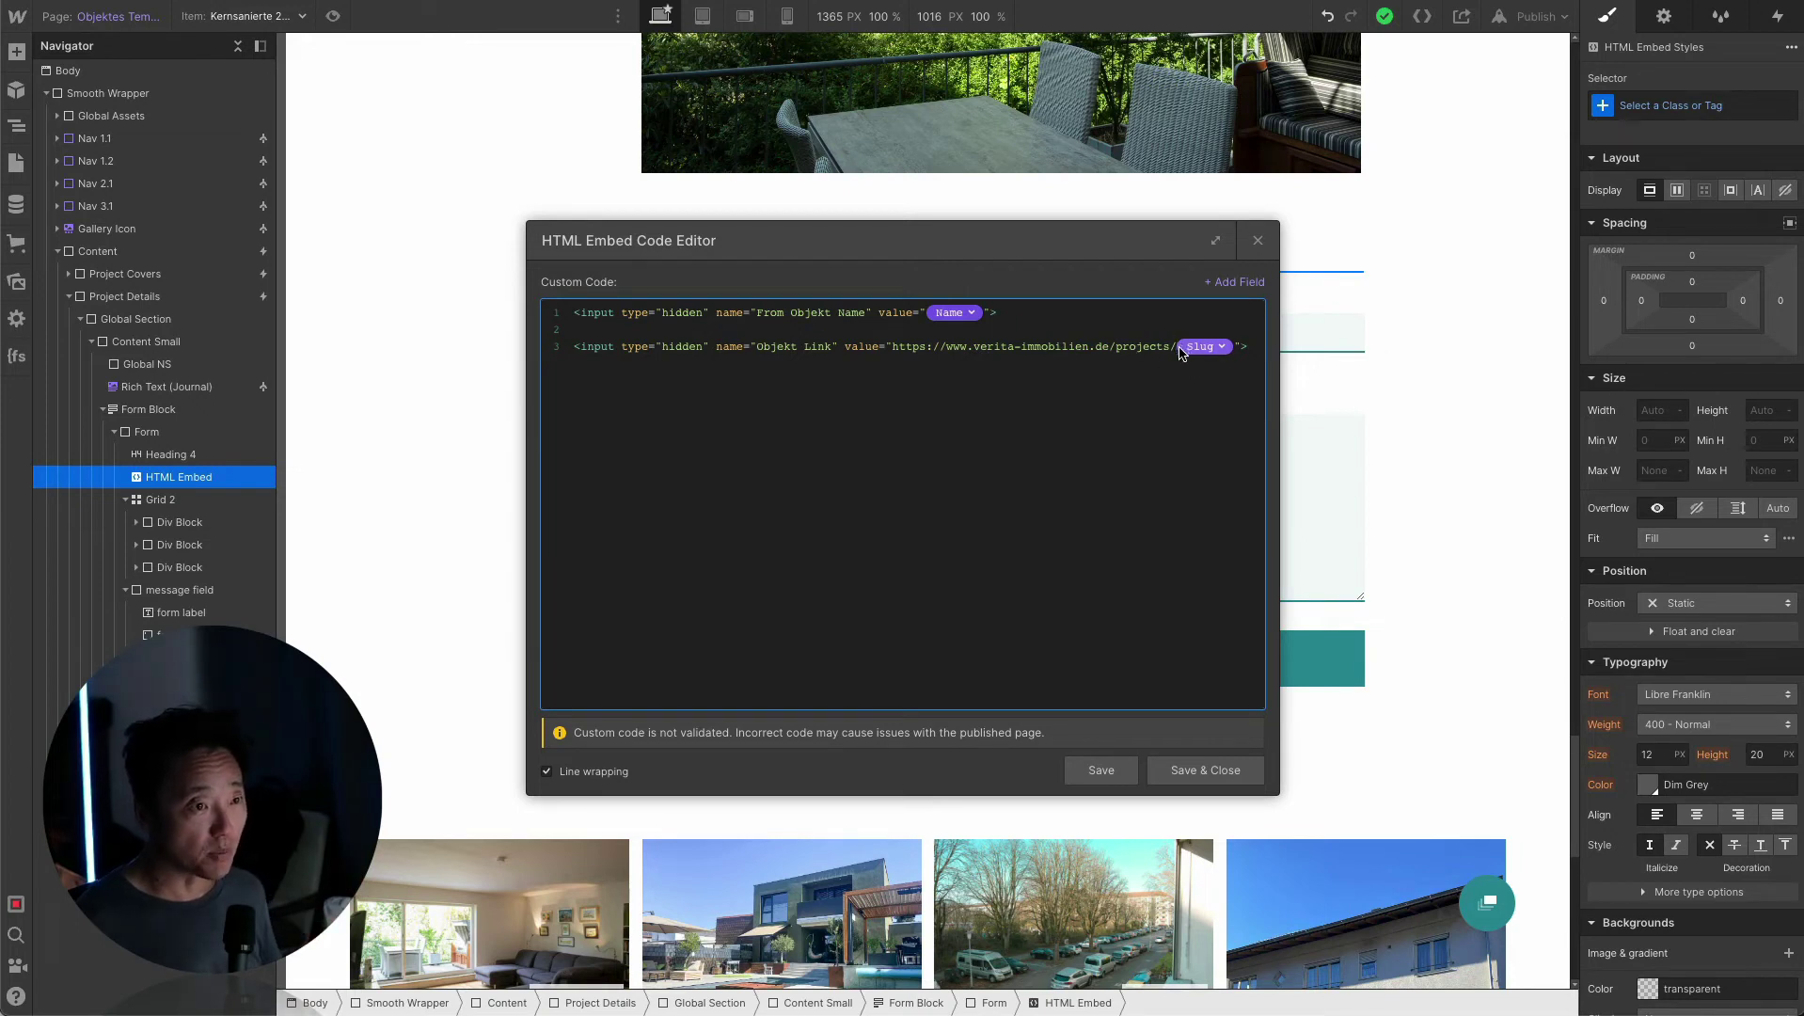
left_click(1211, 771)
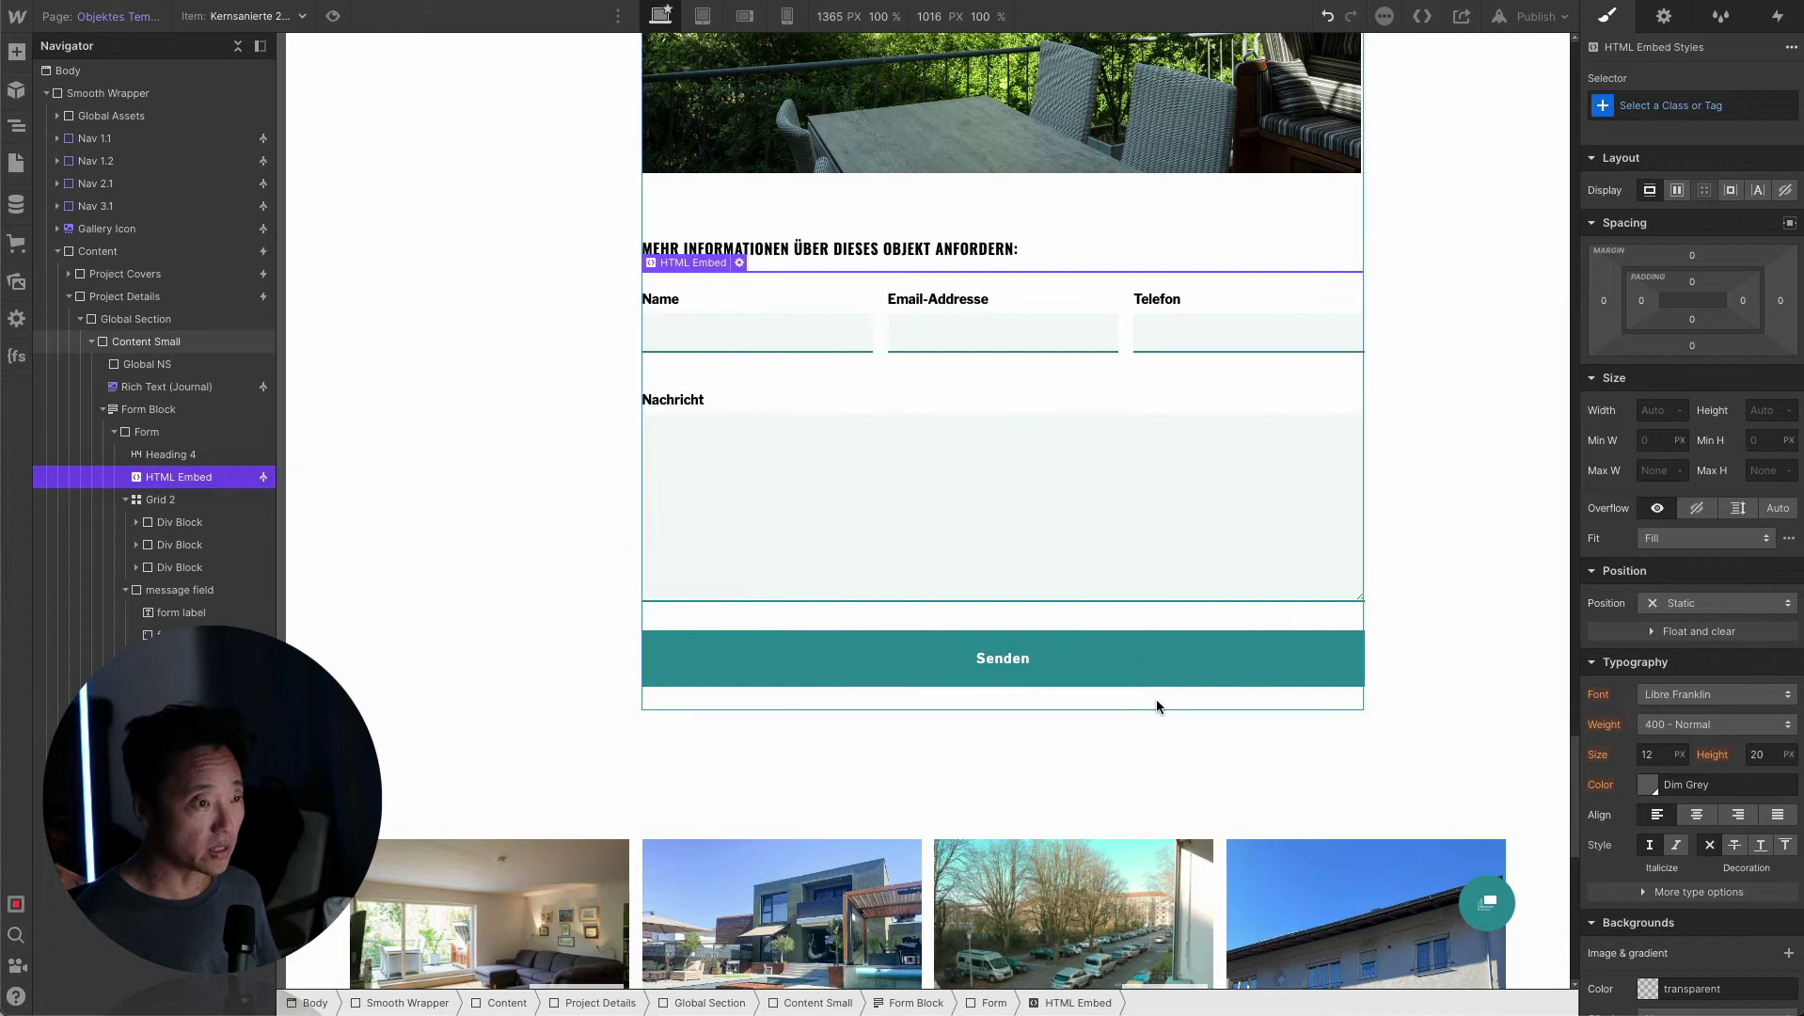
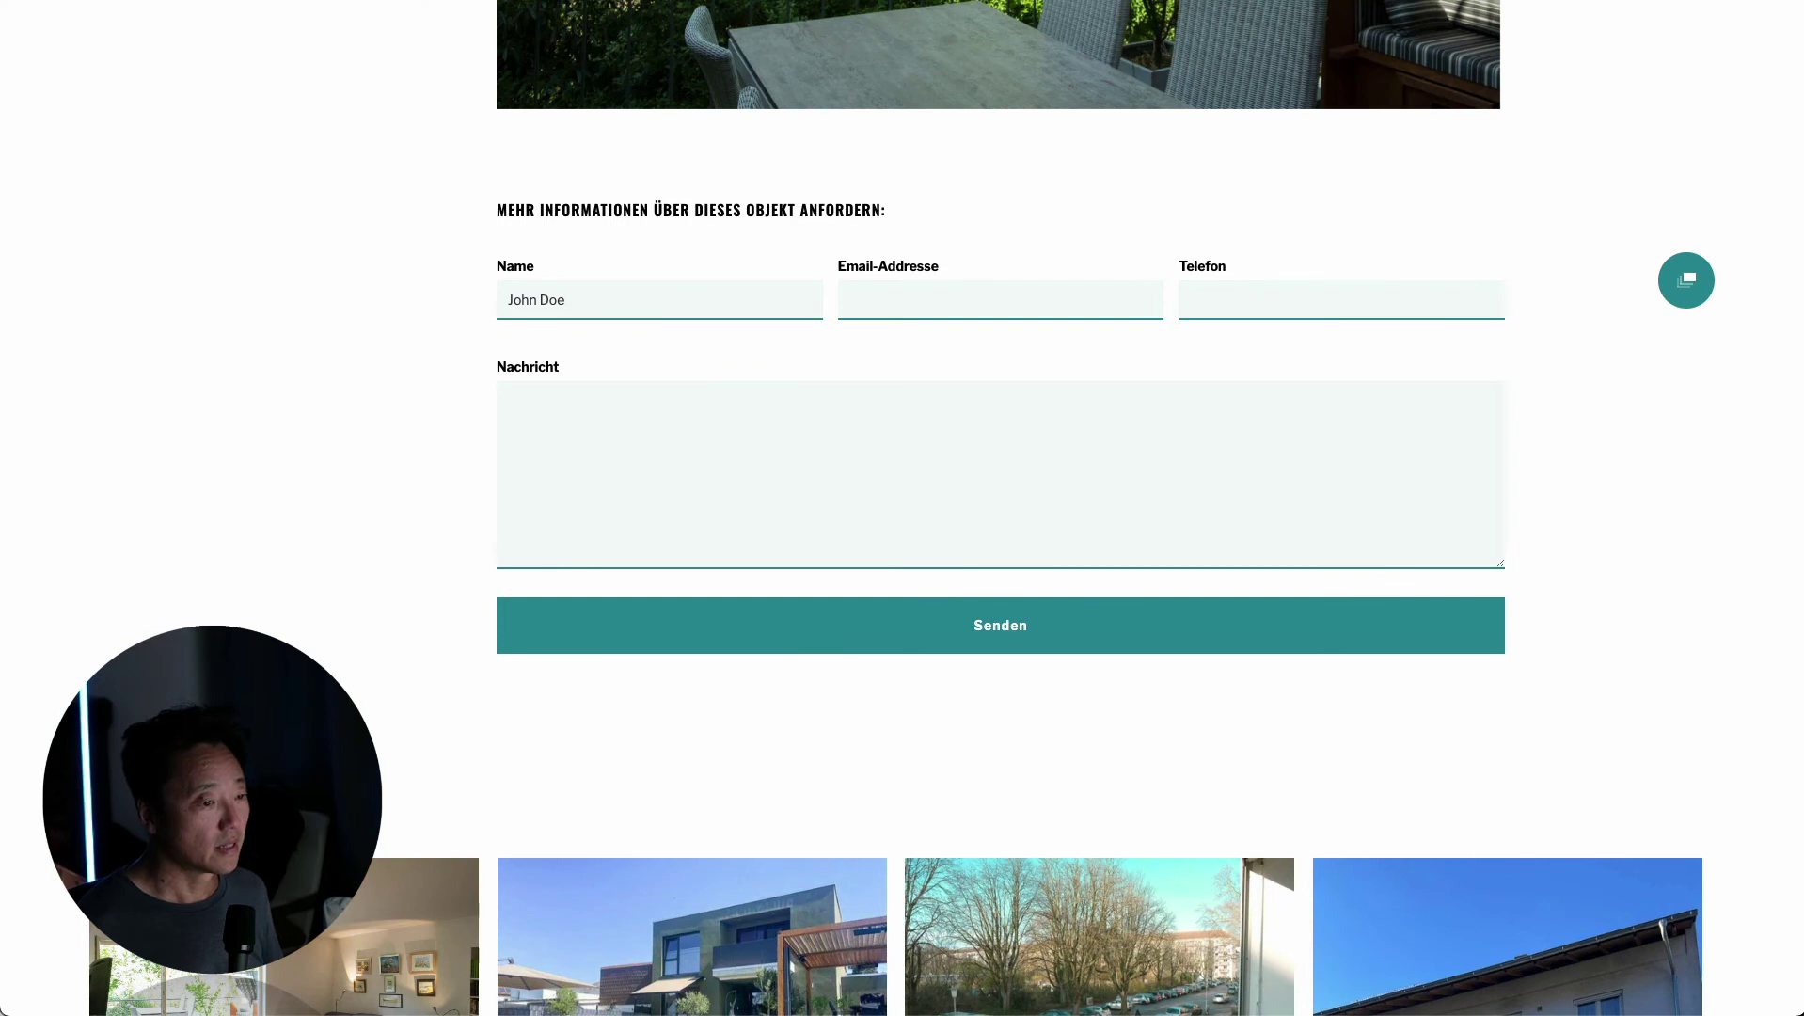
Send the inquiry with the autofilled e-mail and message 'Hi there!', then switch to Gmail.
left_click(918, 299)
key("ctrl+v")
left_click(822, 480)
type("Hi there")
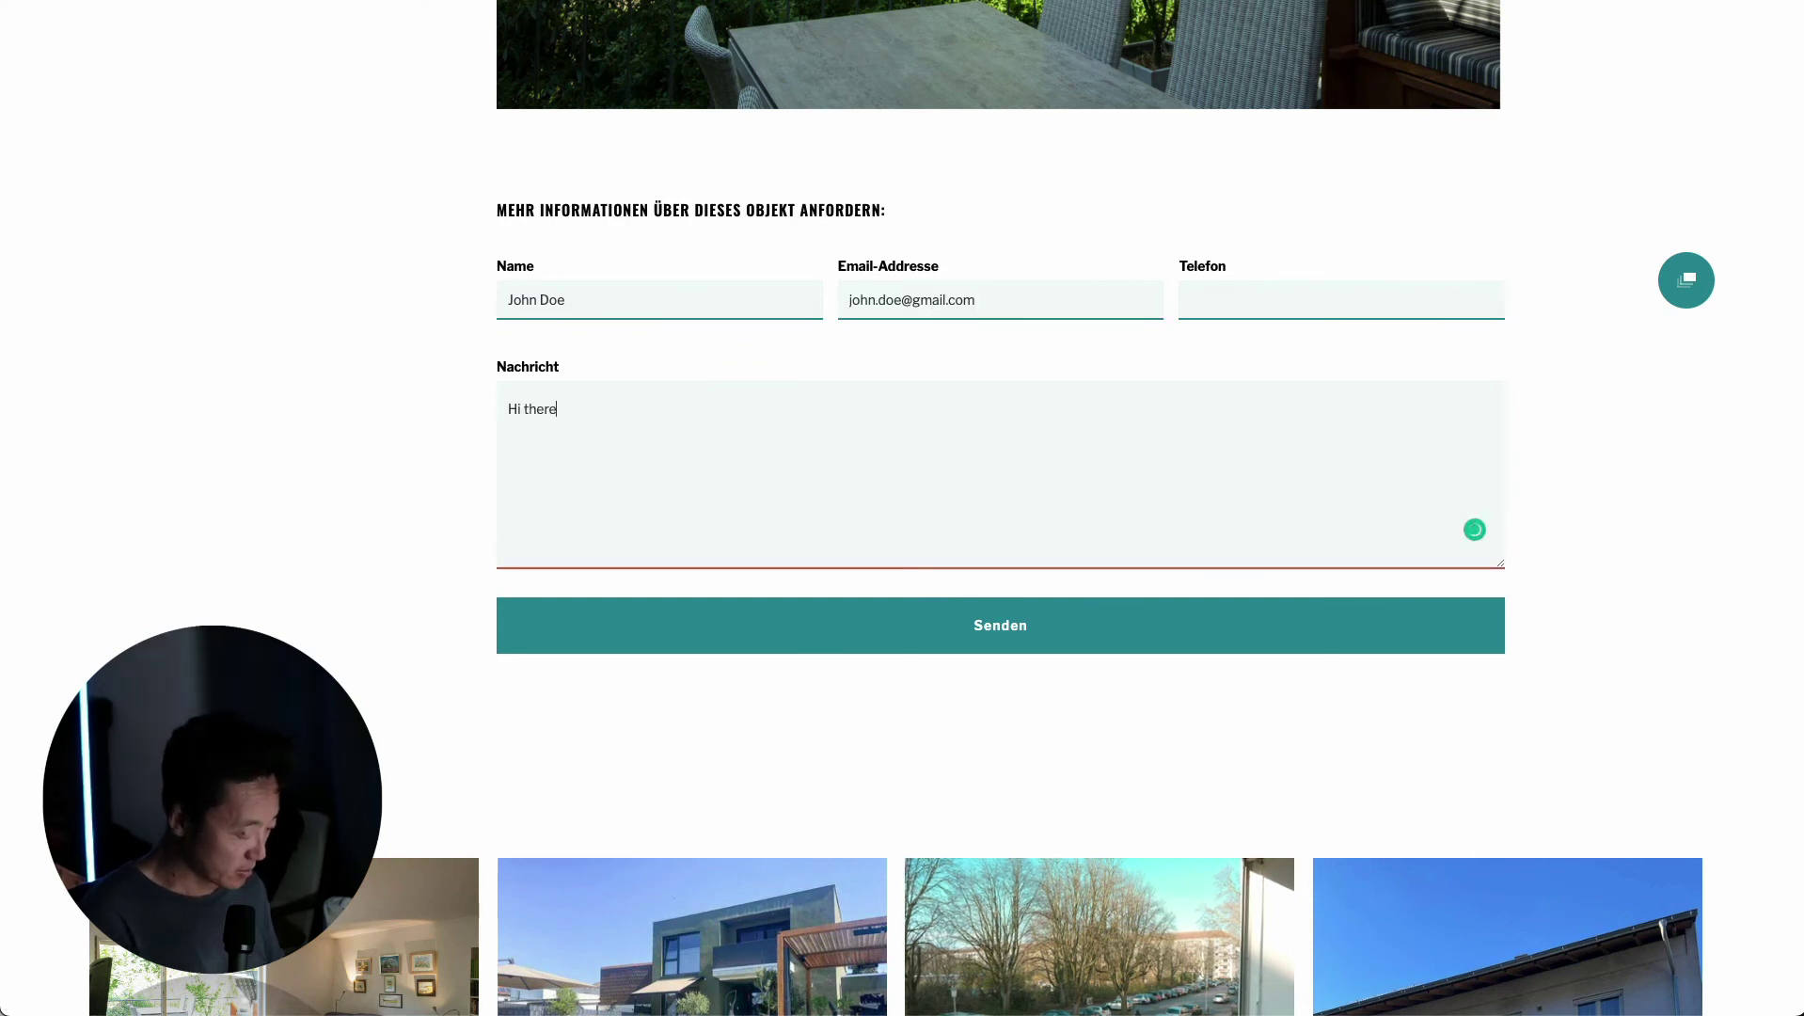
type("!")
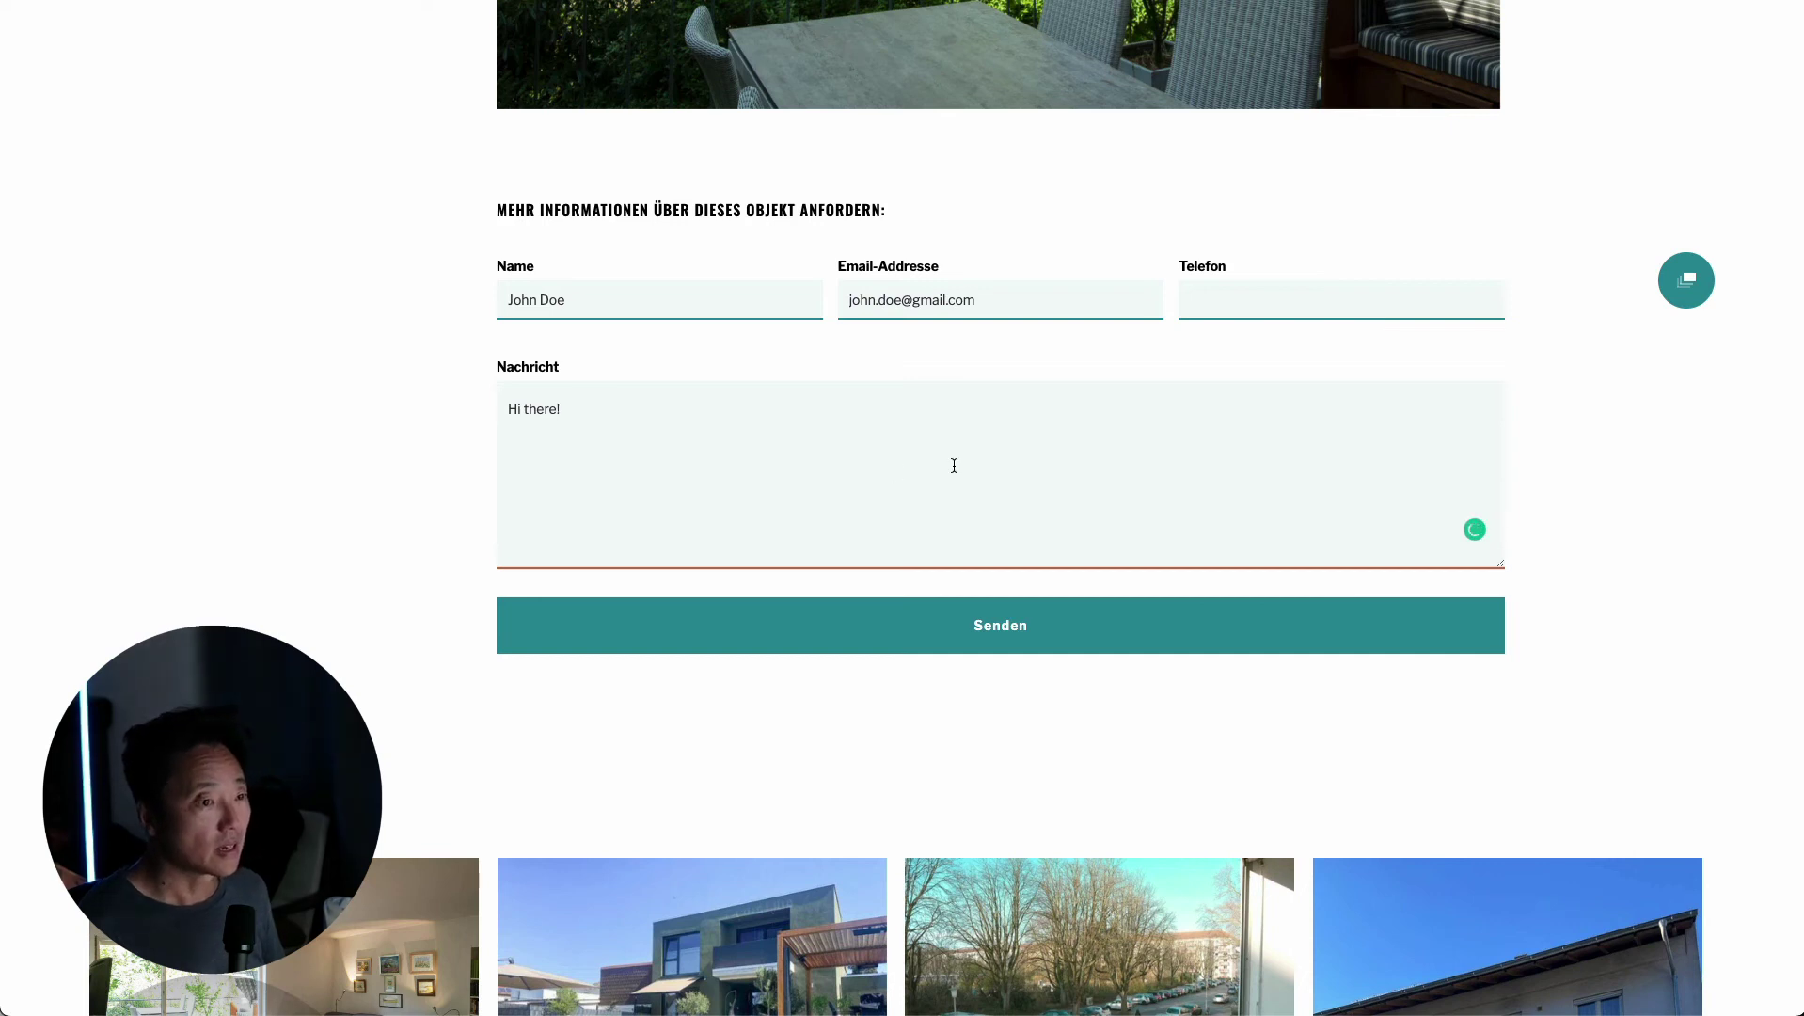
left_click(1103, 633)
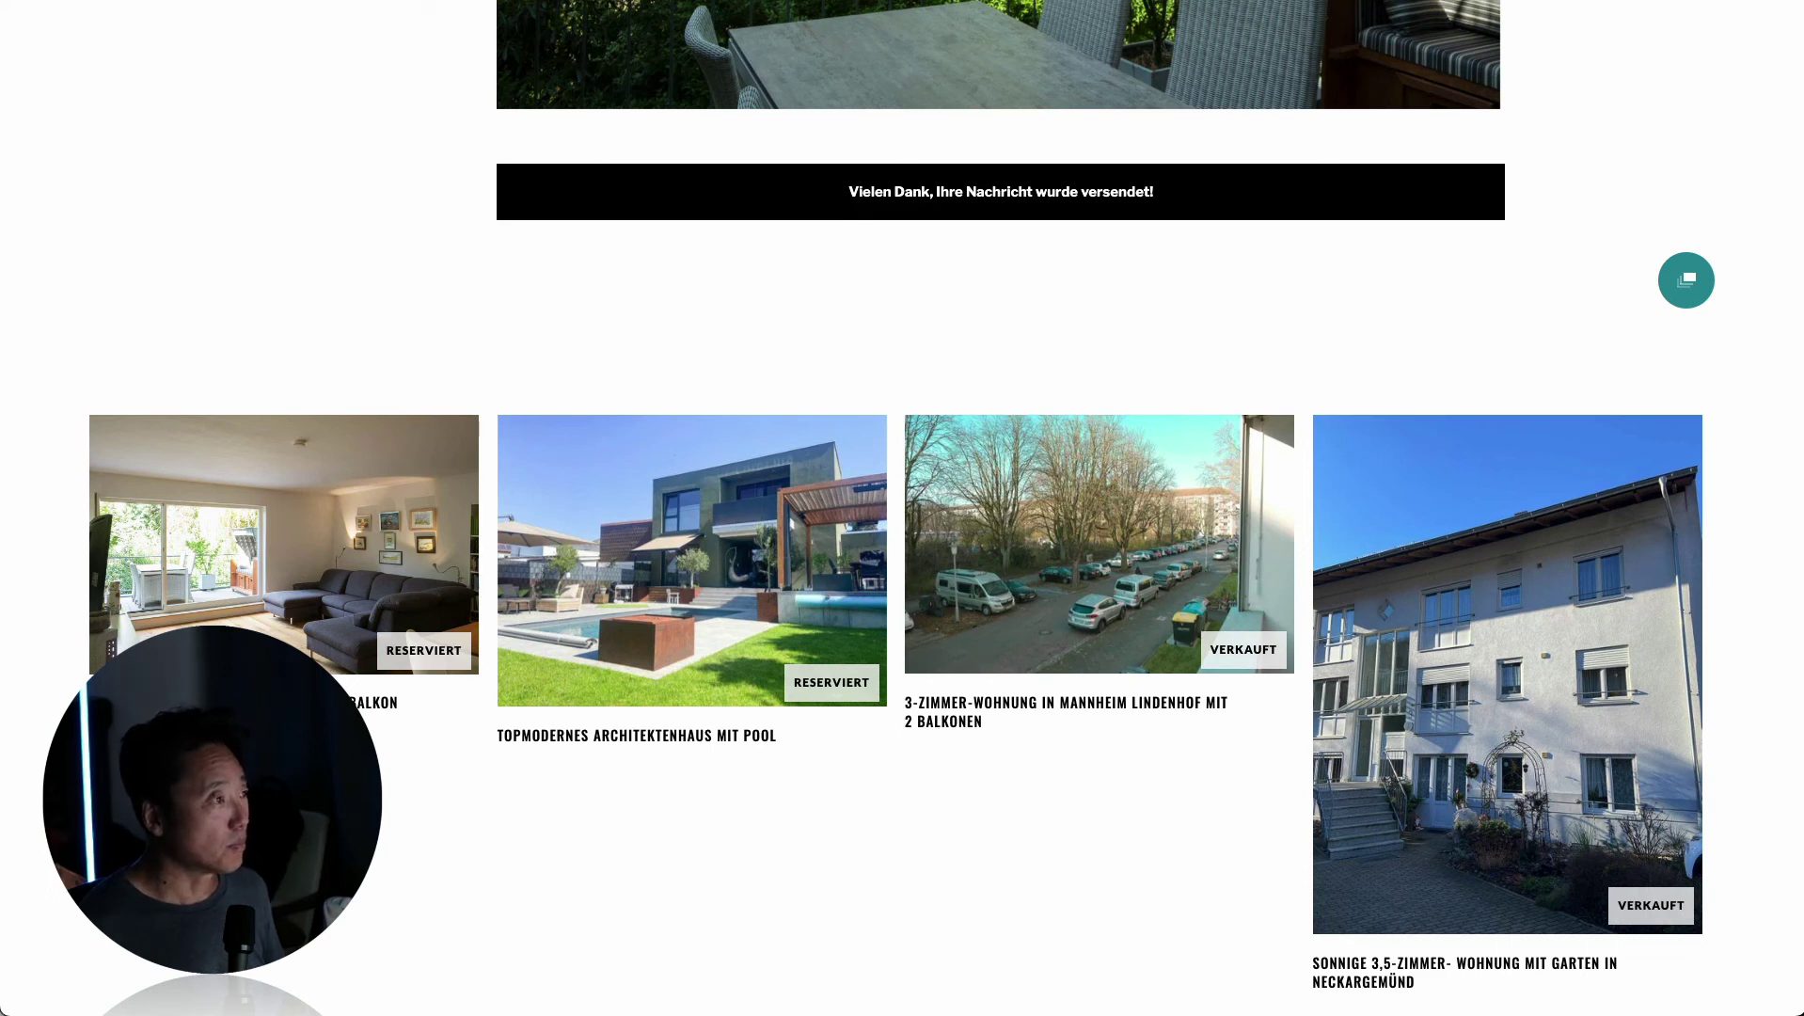
key("super+Tab")
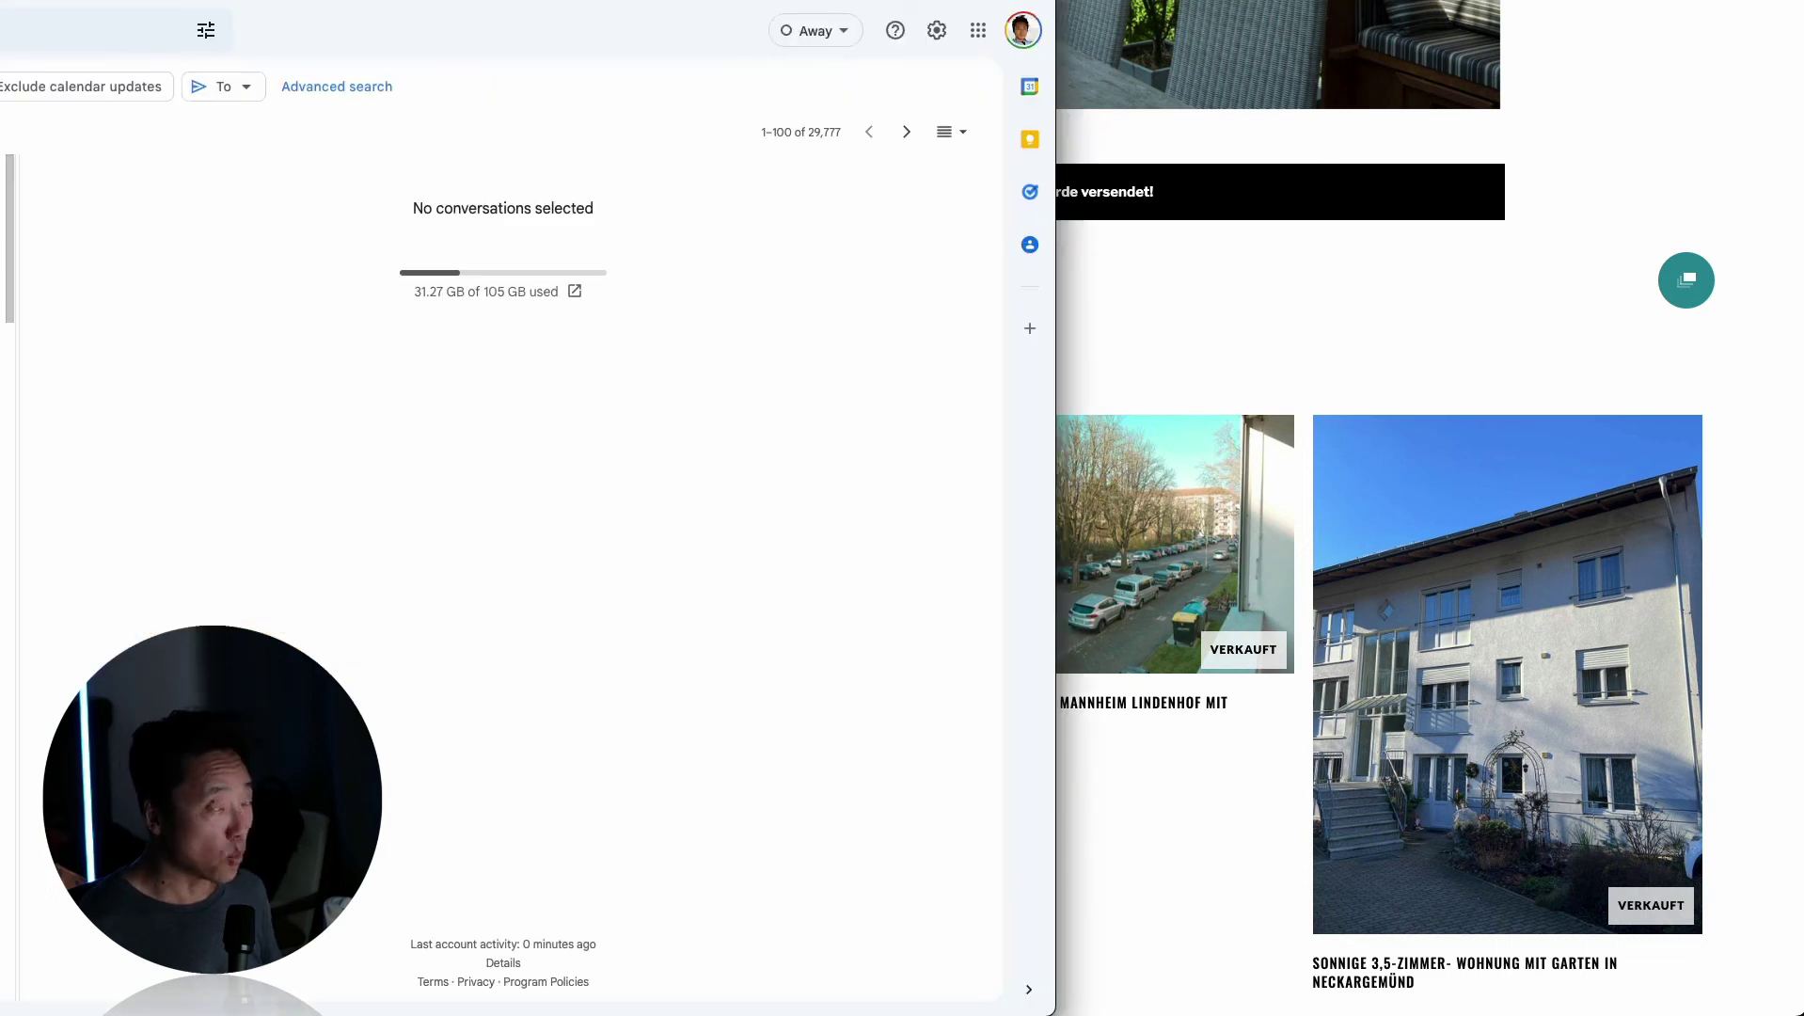
Open the newest 'New form submission' email, check the Objekt Name, and follow the Objekt Link.
left_click(3, 216)
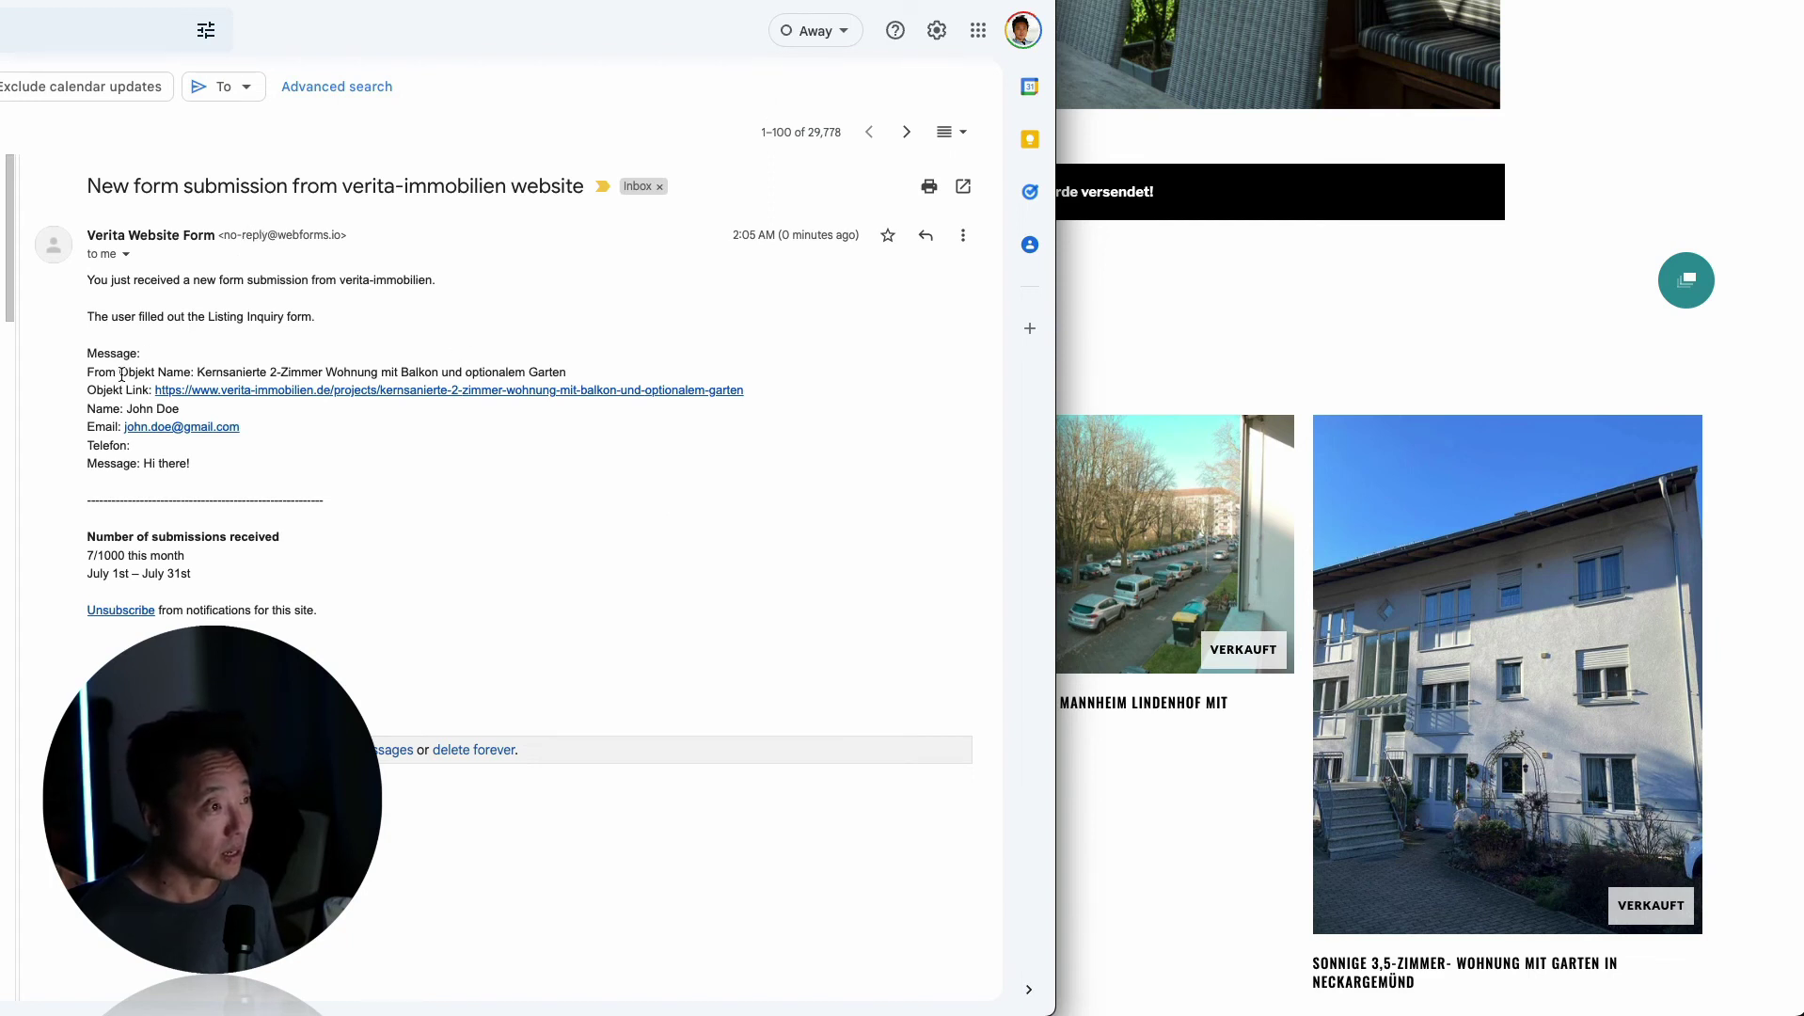
left_click_drag(122, 374, 588, 373)
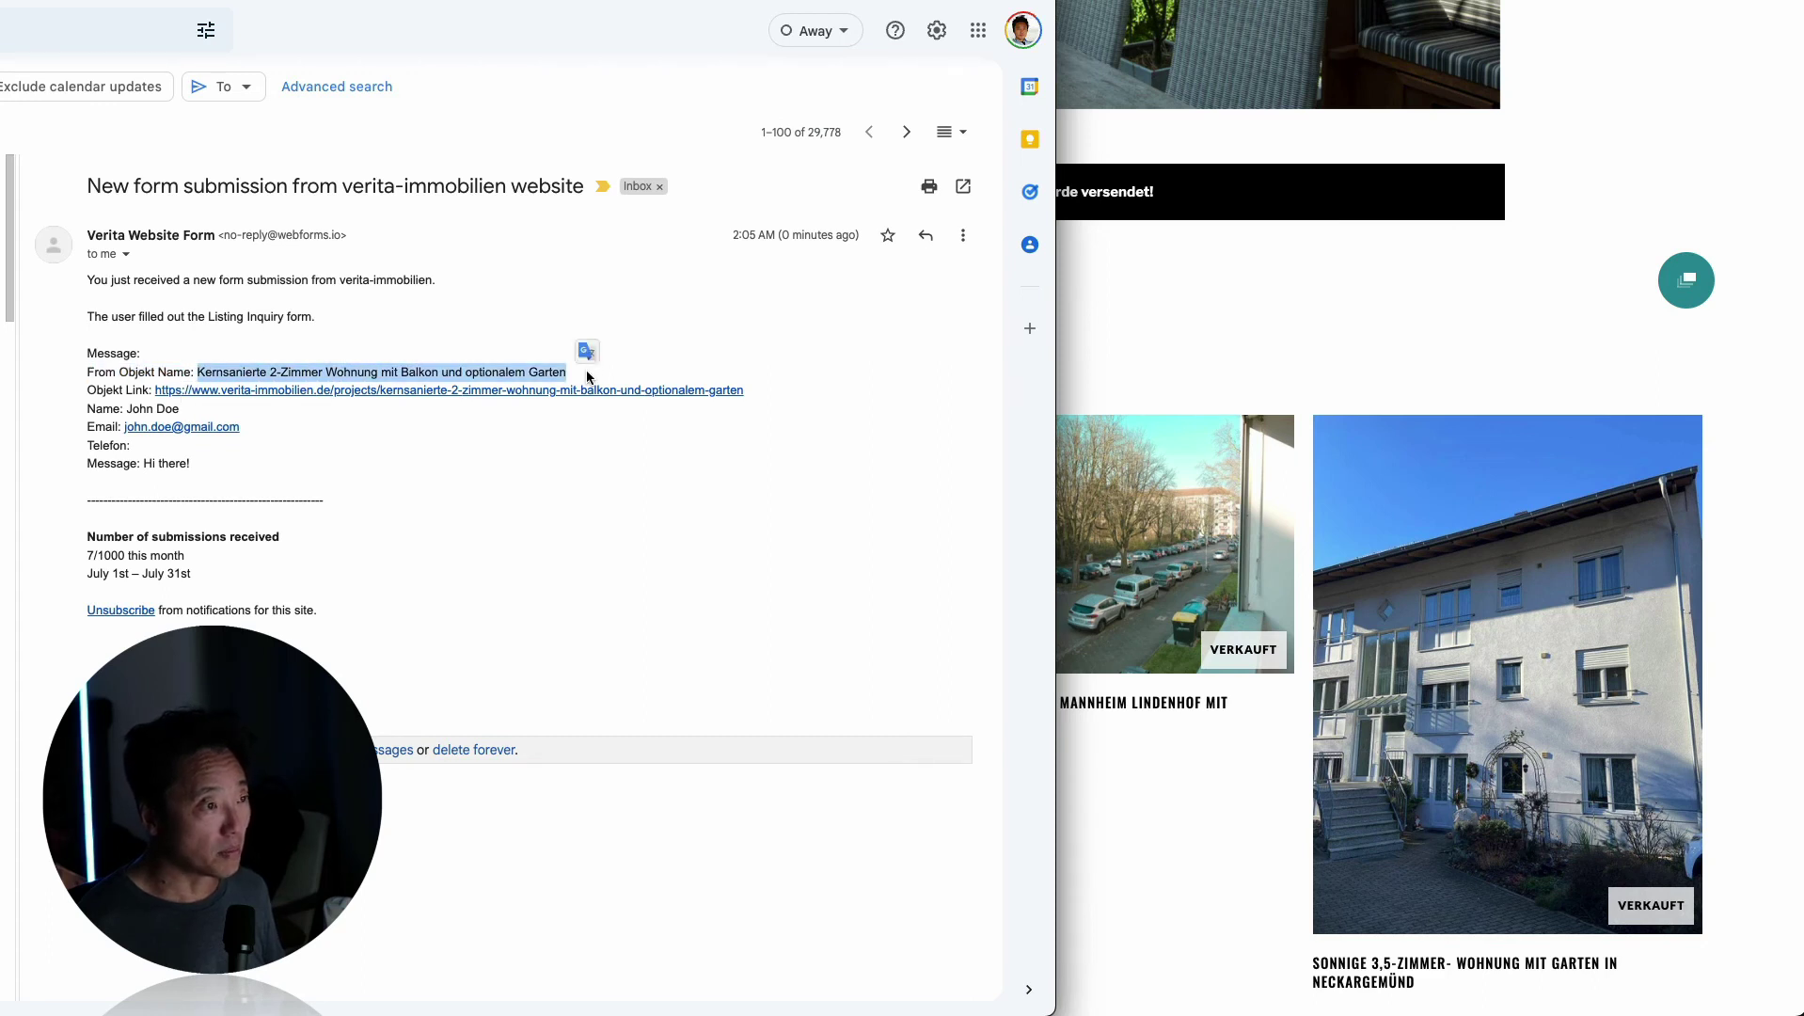
left_click(324, 446)
left_click_drag(81, 396, 125, 391)
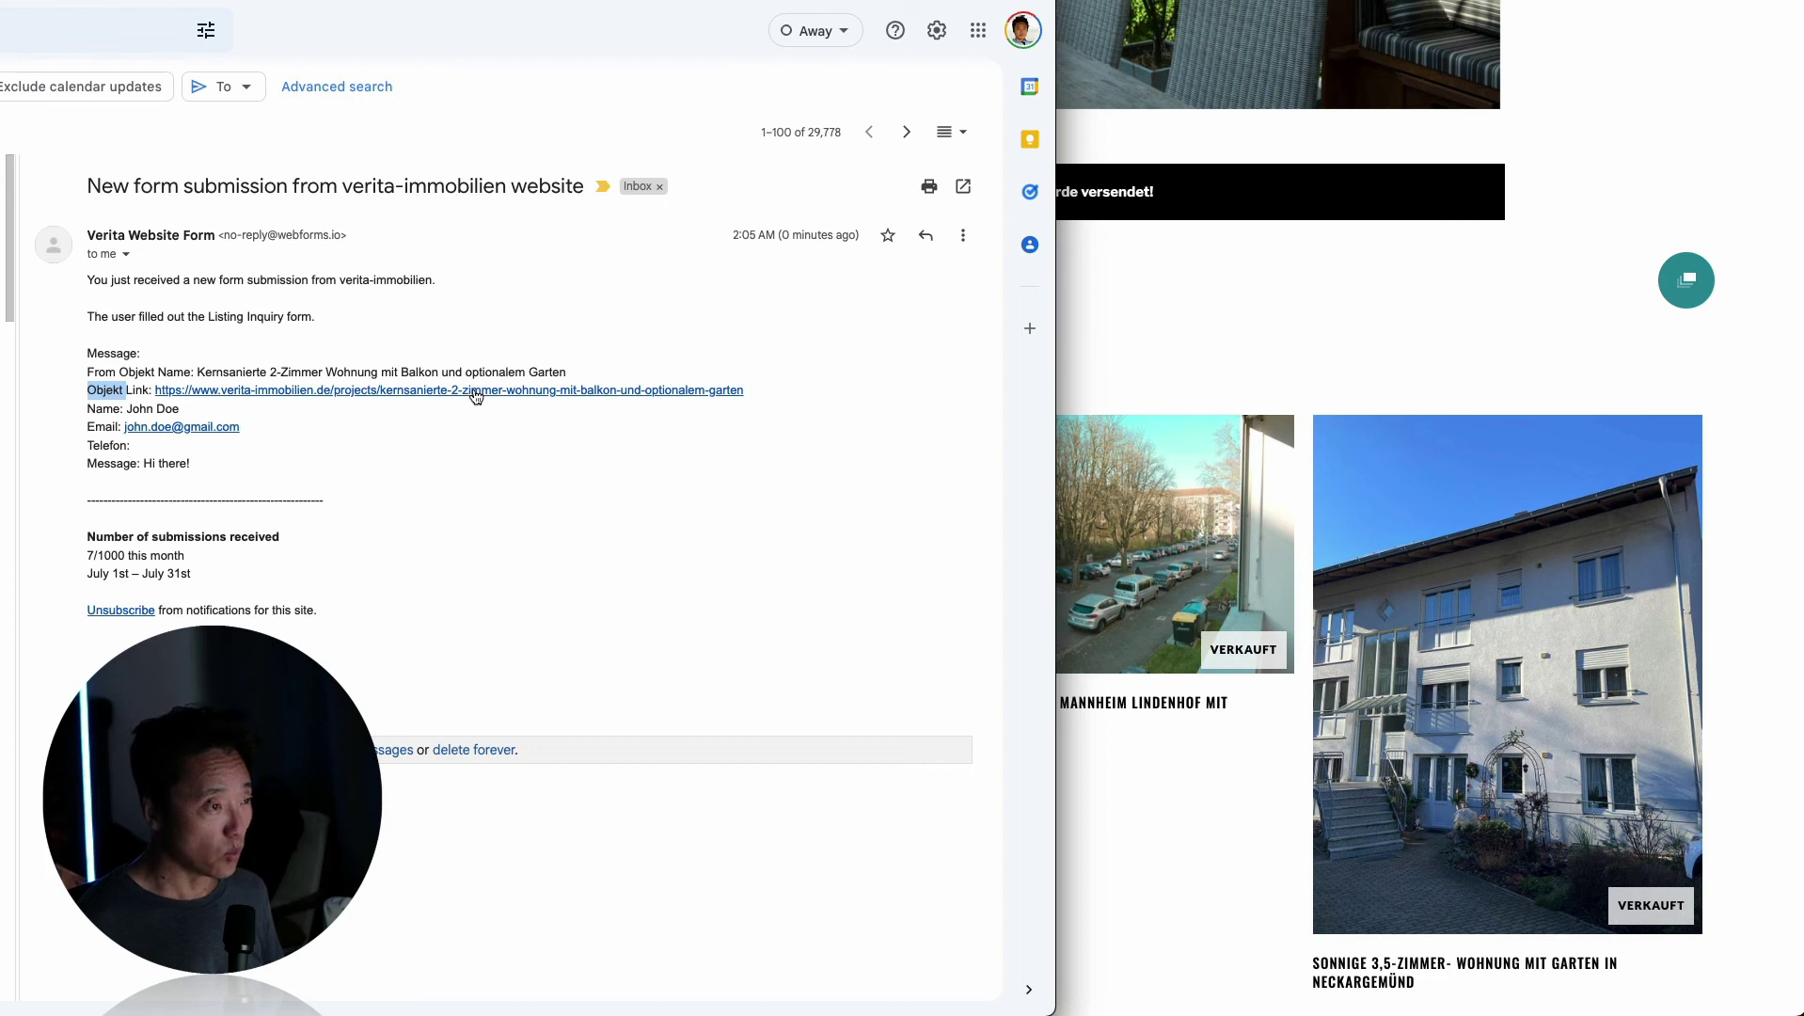
left_click(475, 395)
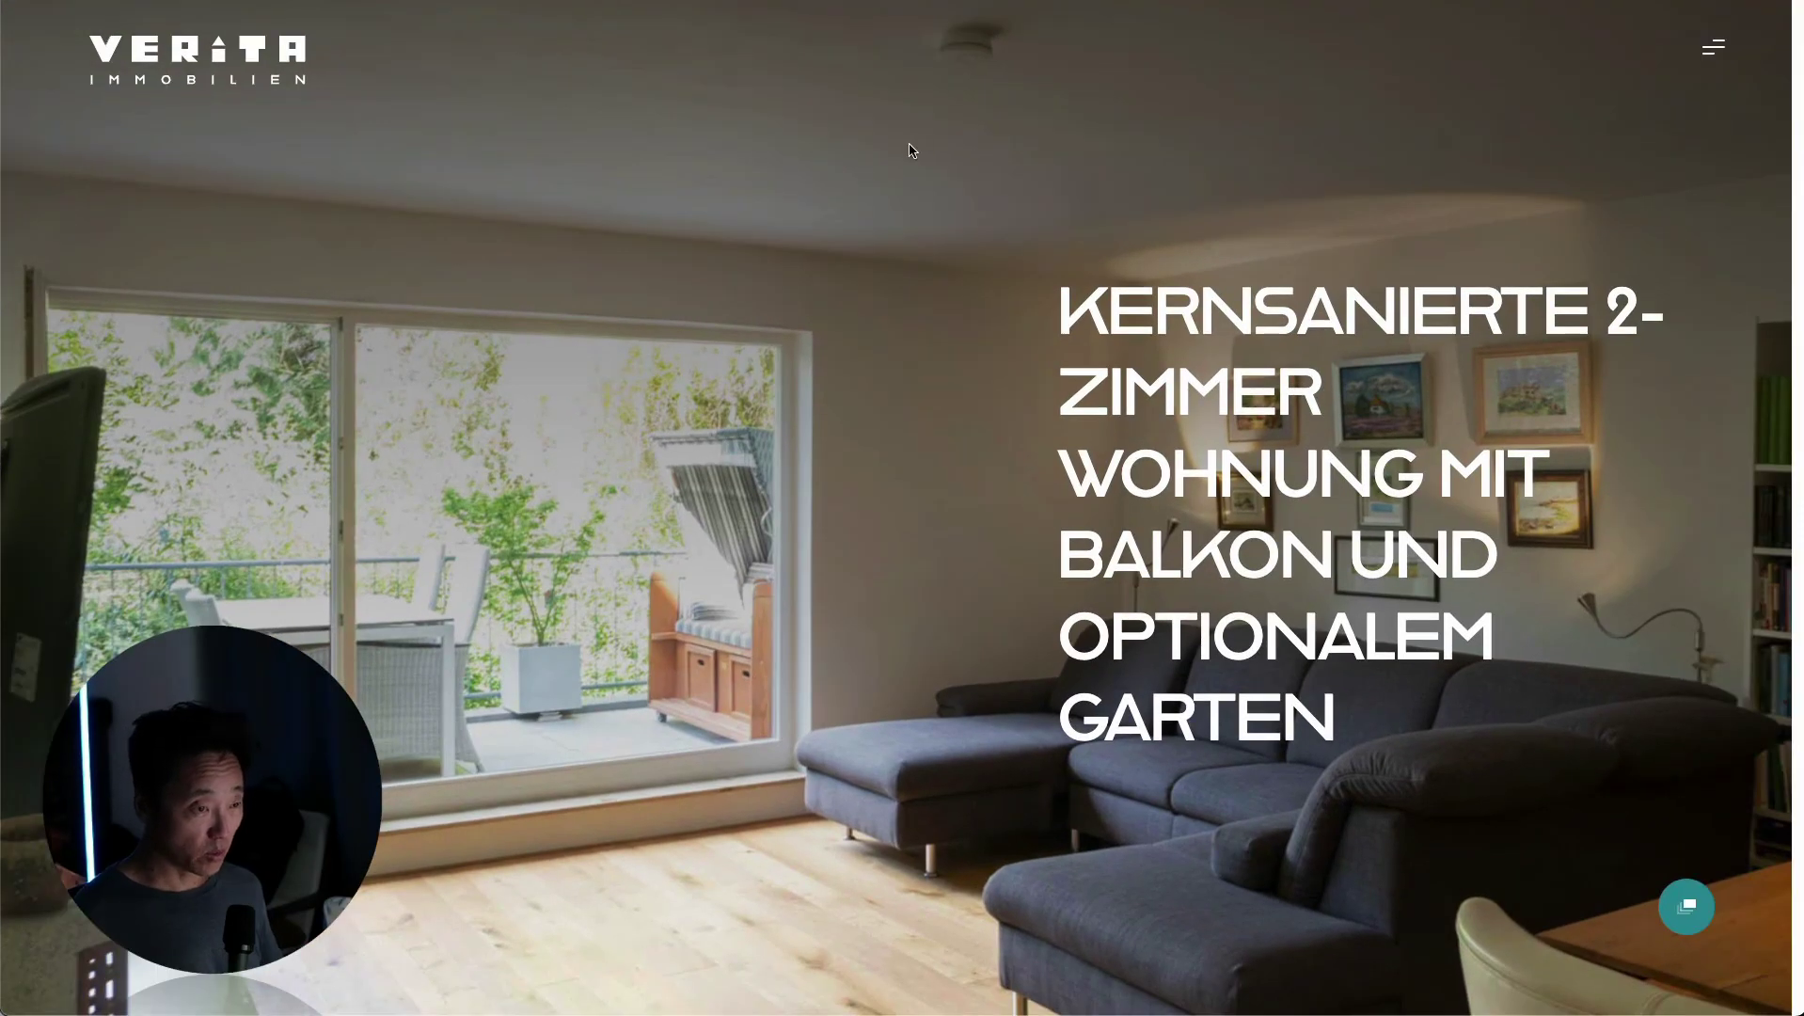
Scroll the listing to review the 434 m² garden option and 335.000 EUR price, then back up.
scroll(749, 697, "down", 10)
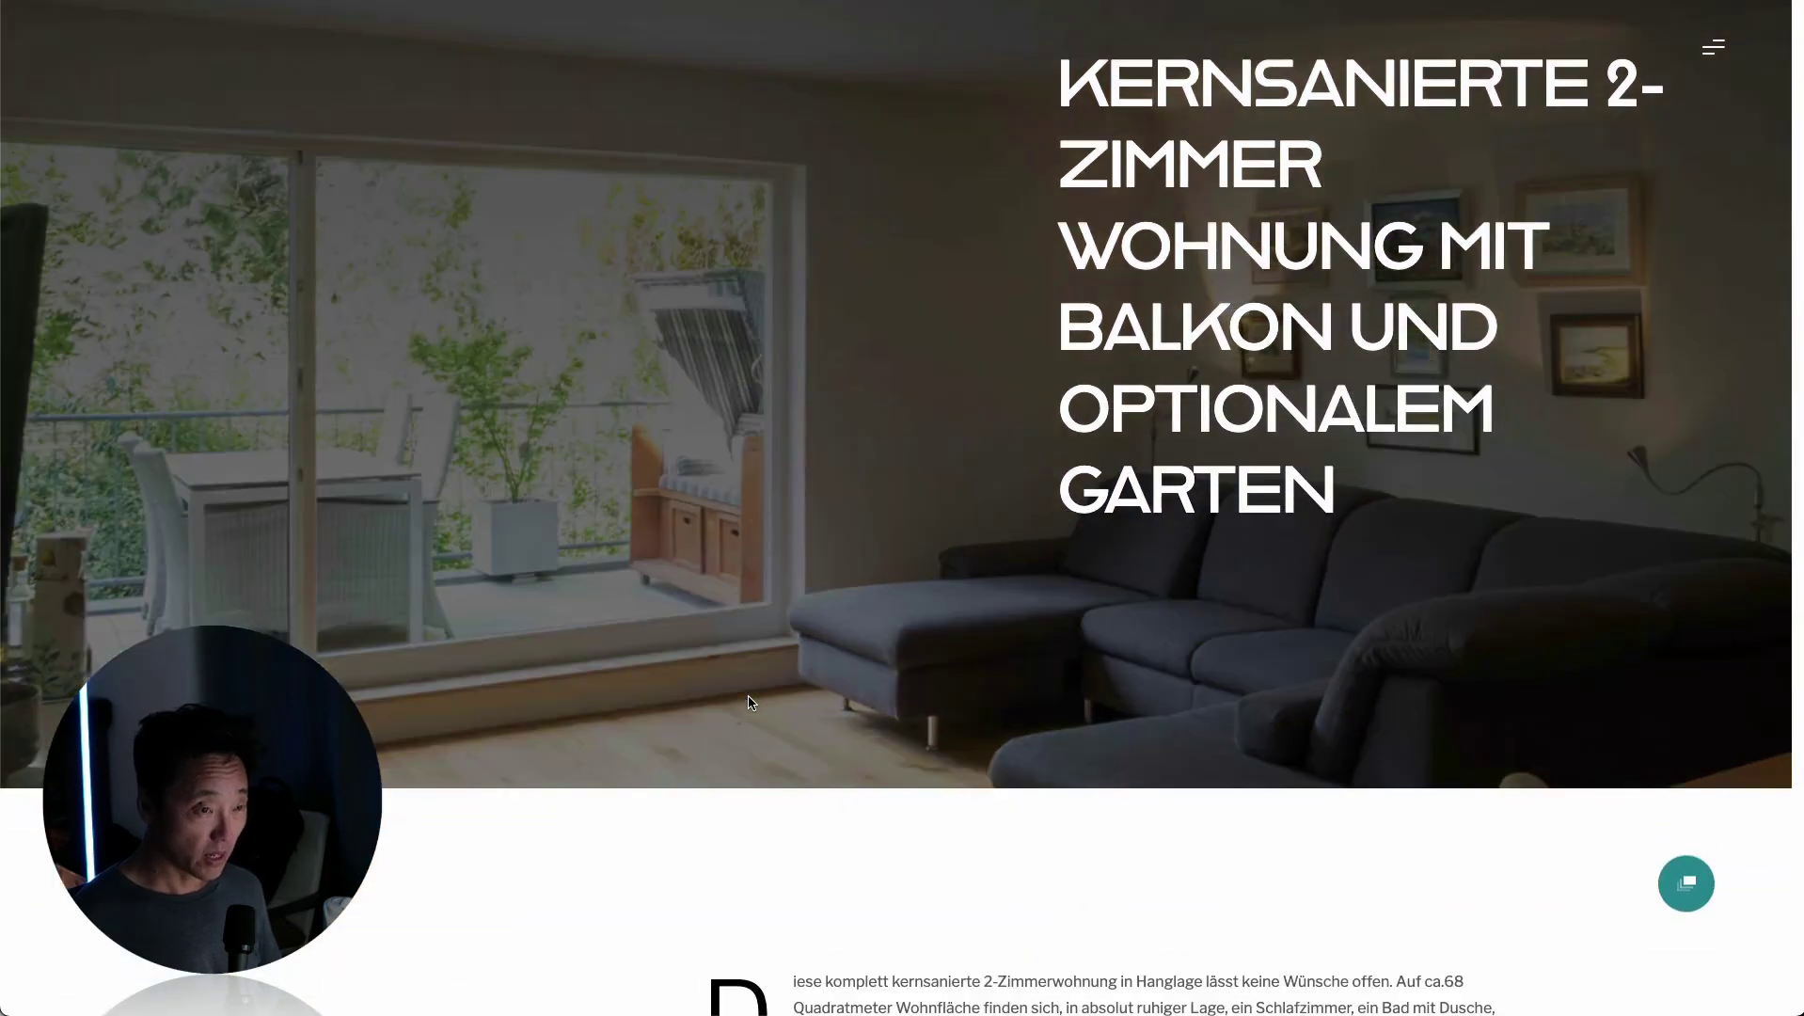
scroll(749, 697, "down", 15)
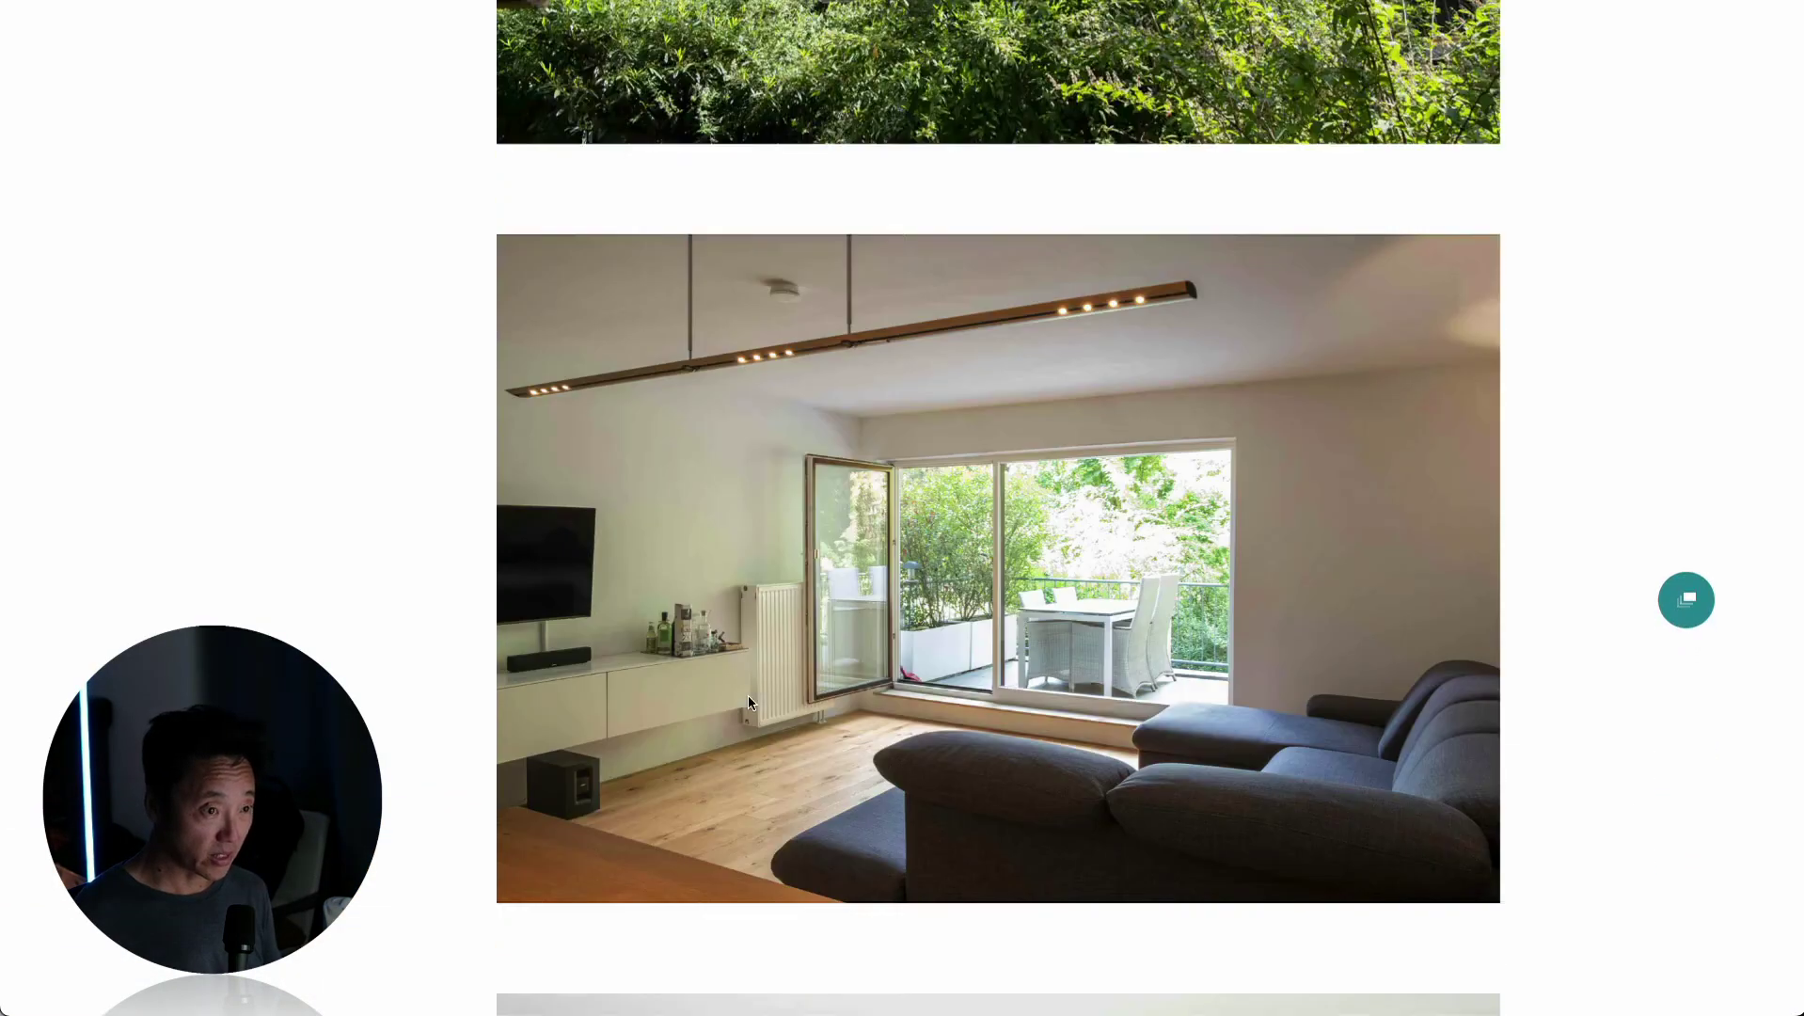
scroll(754, 694, "down", 15)
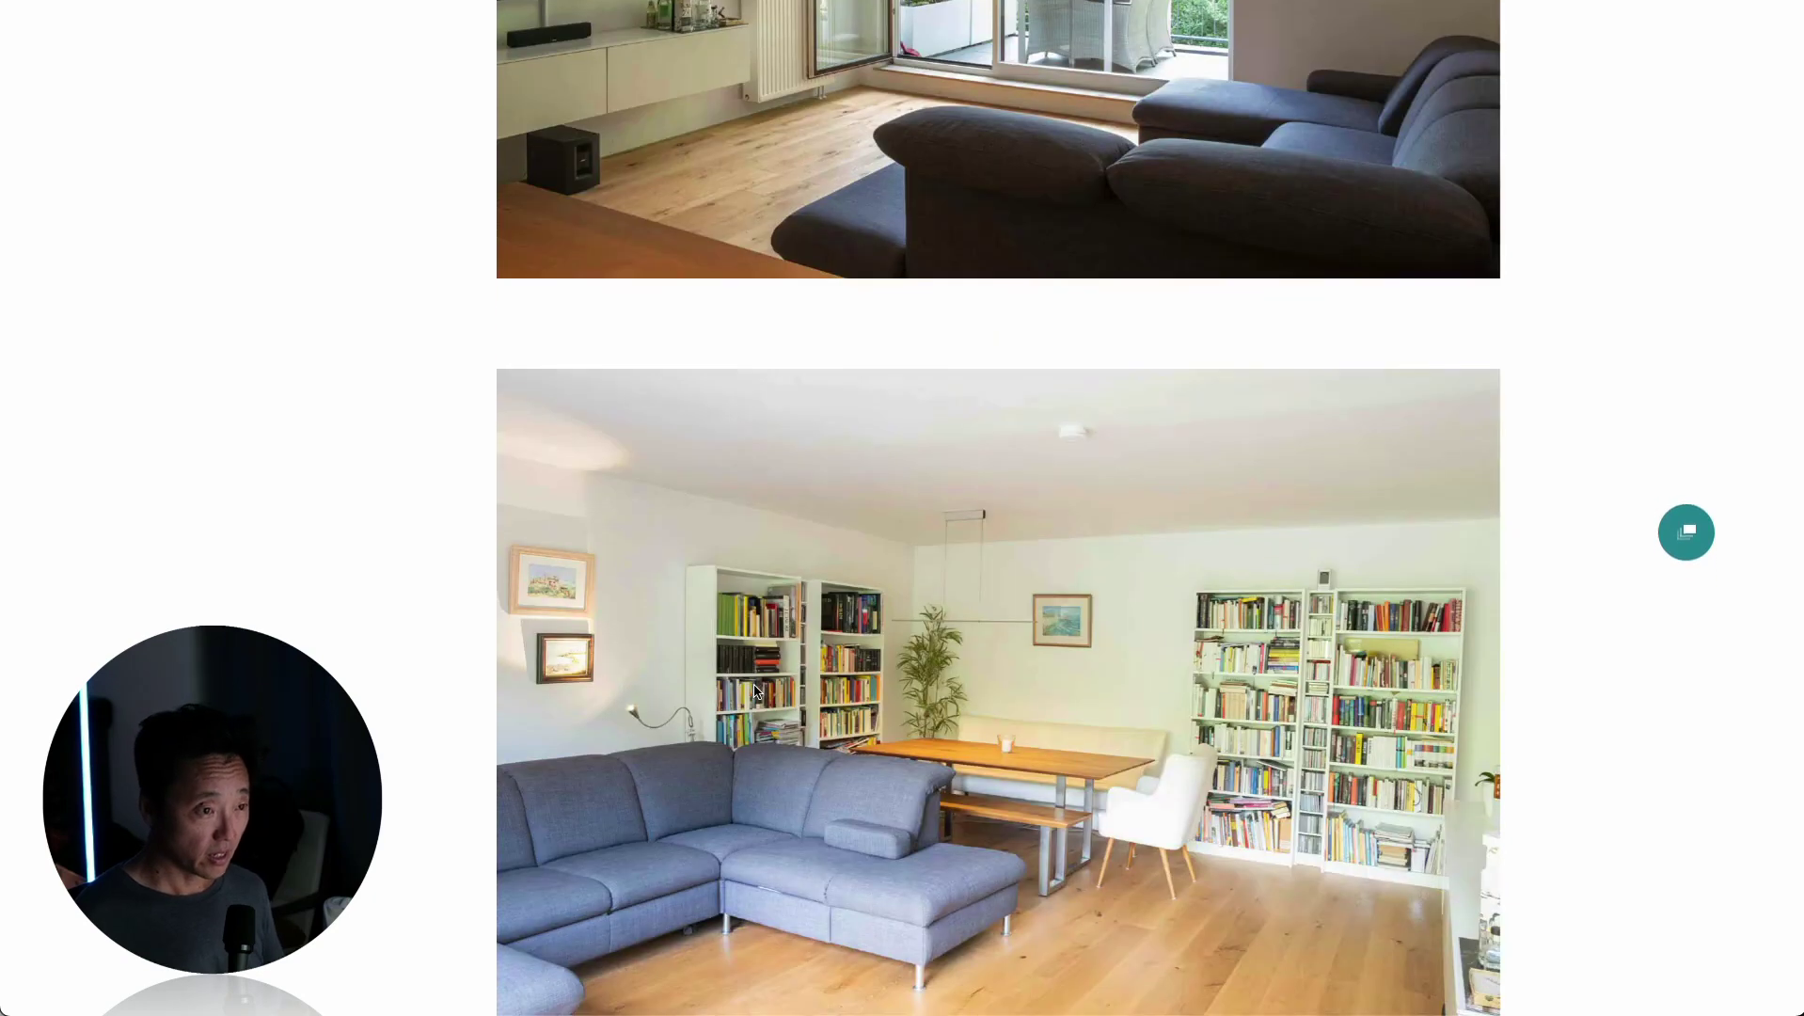
scroll(753, 681, "up", 20)
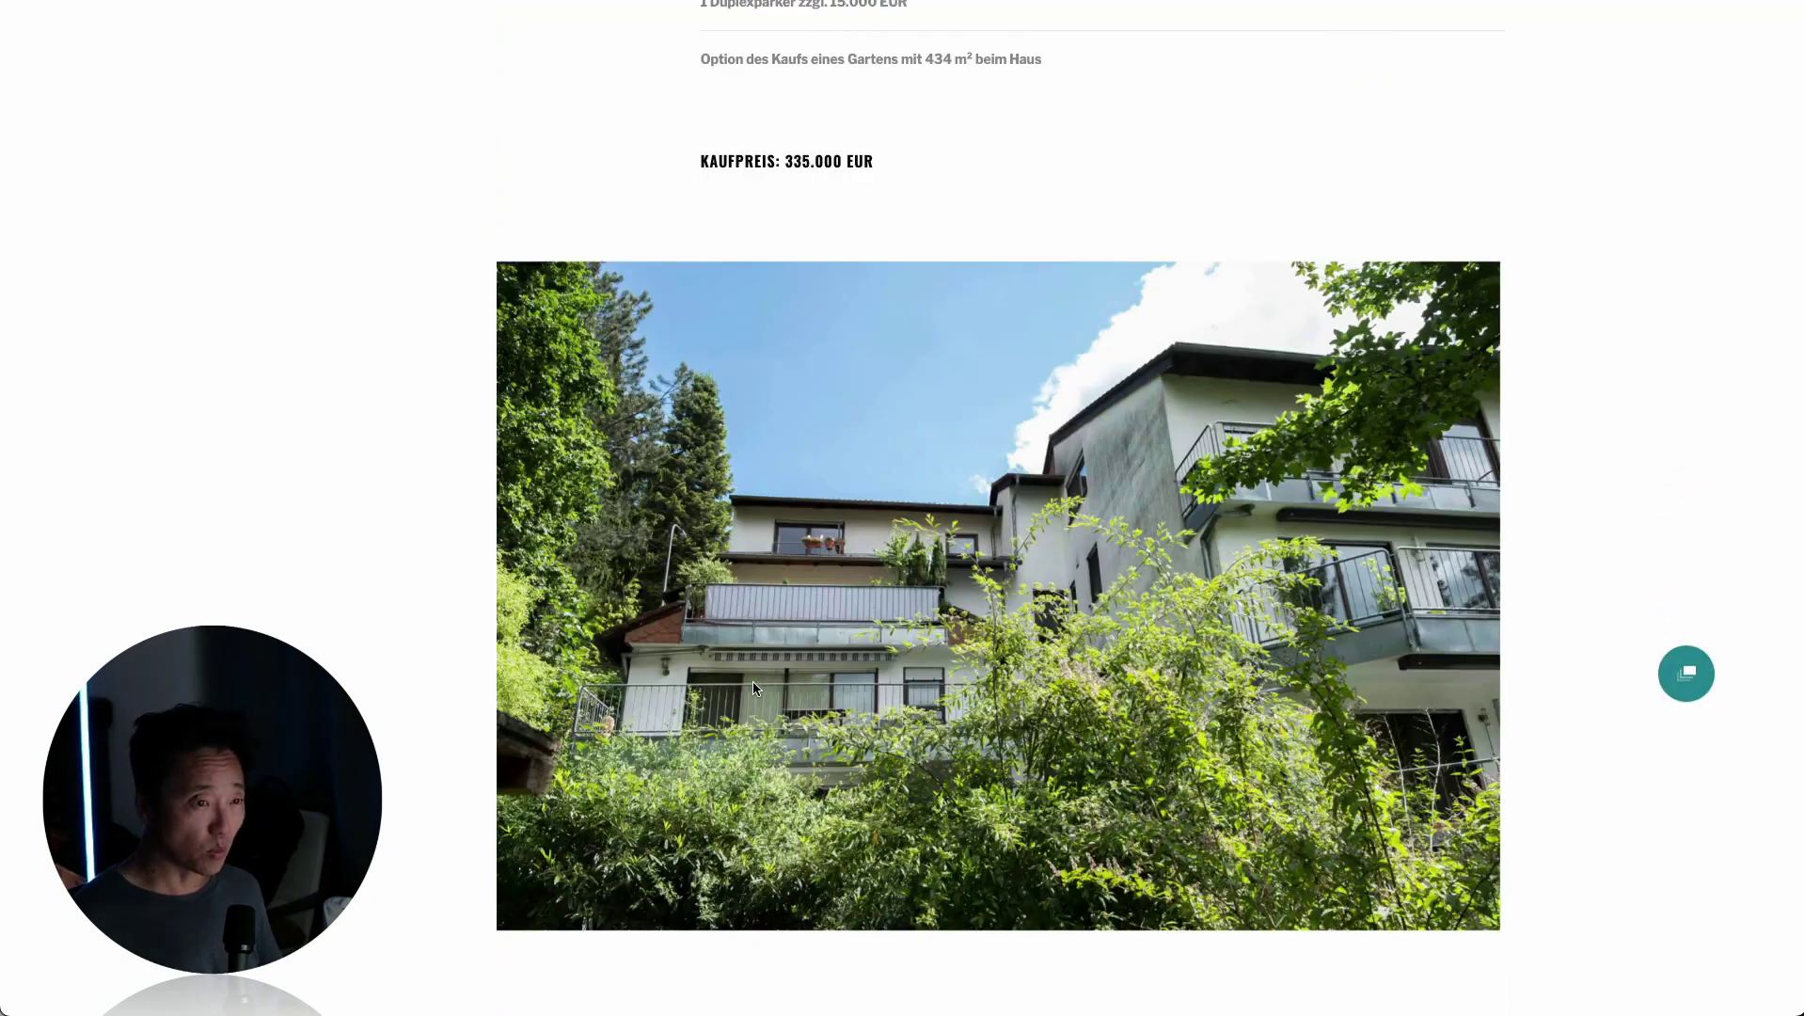